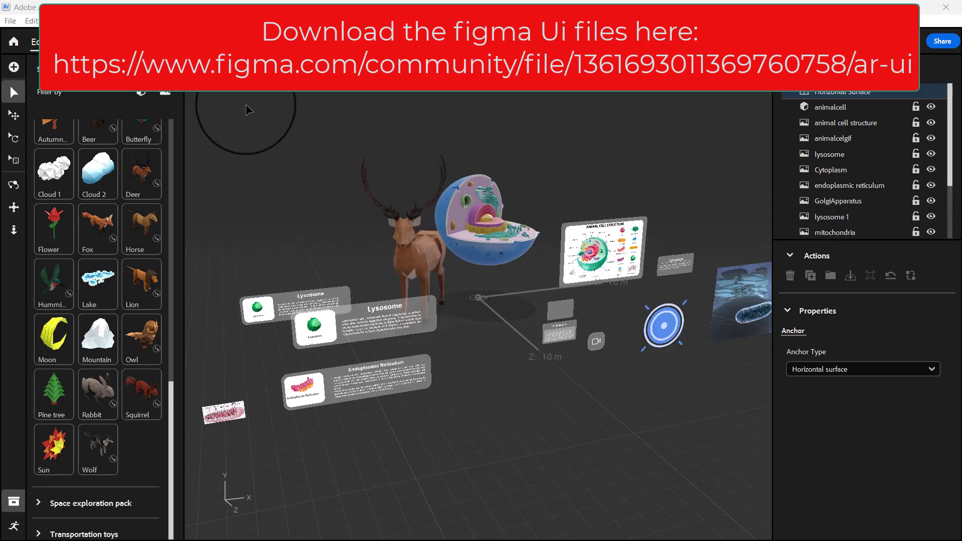
Narrow the starter assets panel to widen the scene view, and export the project as an Aero Experience file.
drag(184, 80, 1, 83)
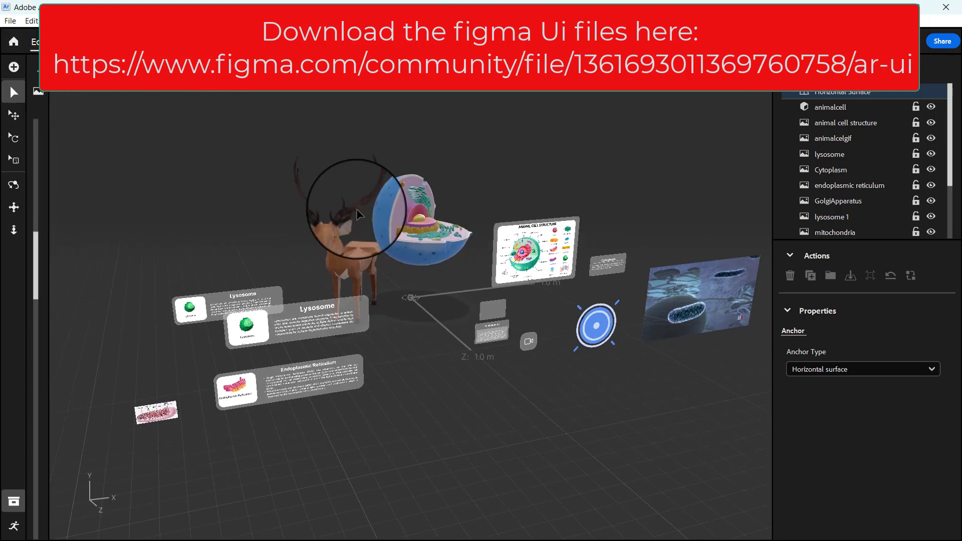
click(10, 20)
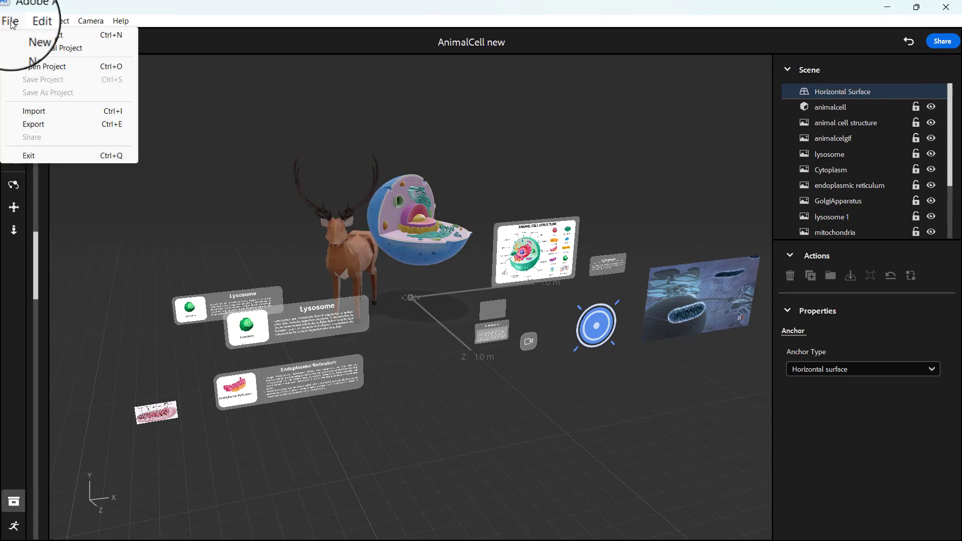
click(47, 125)
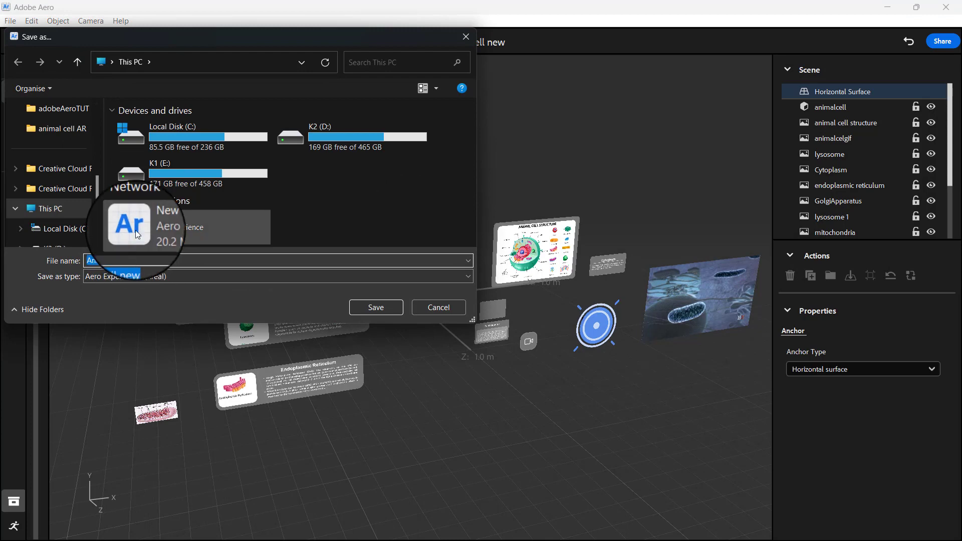
click(371, 308)
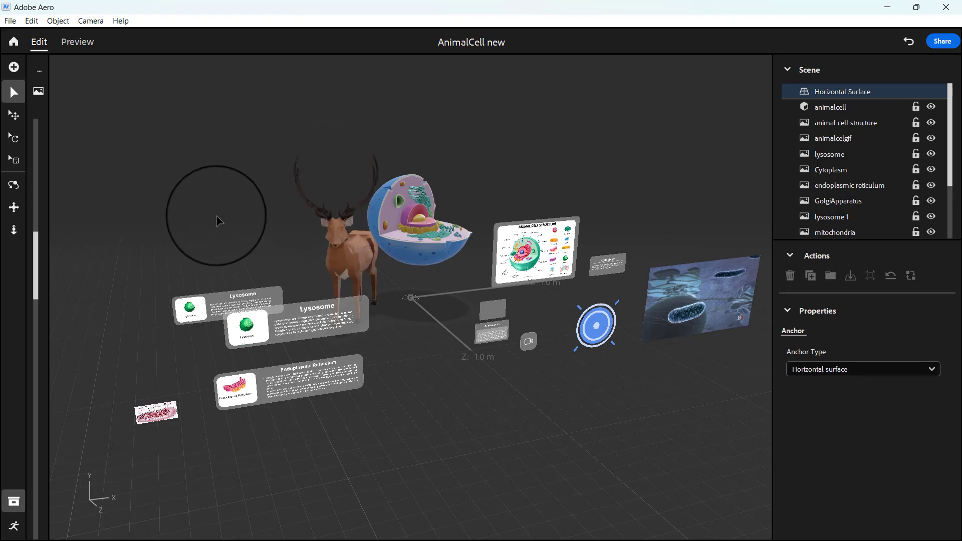
Move the blue hotspot image back along the Z axis to about 77.69 cm, in front of the animal cell structure board.
right_drag(347, 284, 315, 294)
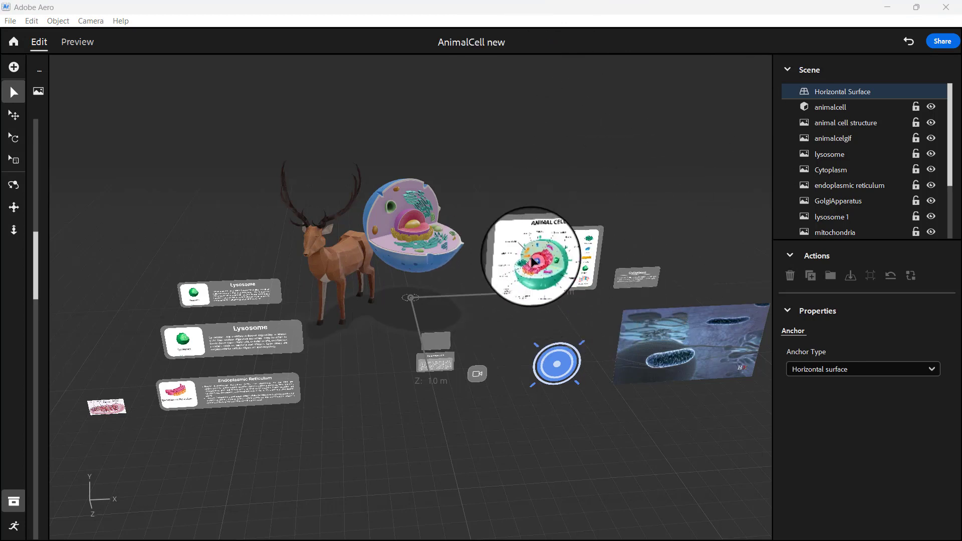
right_drag(531, 256, 532, 233)
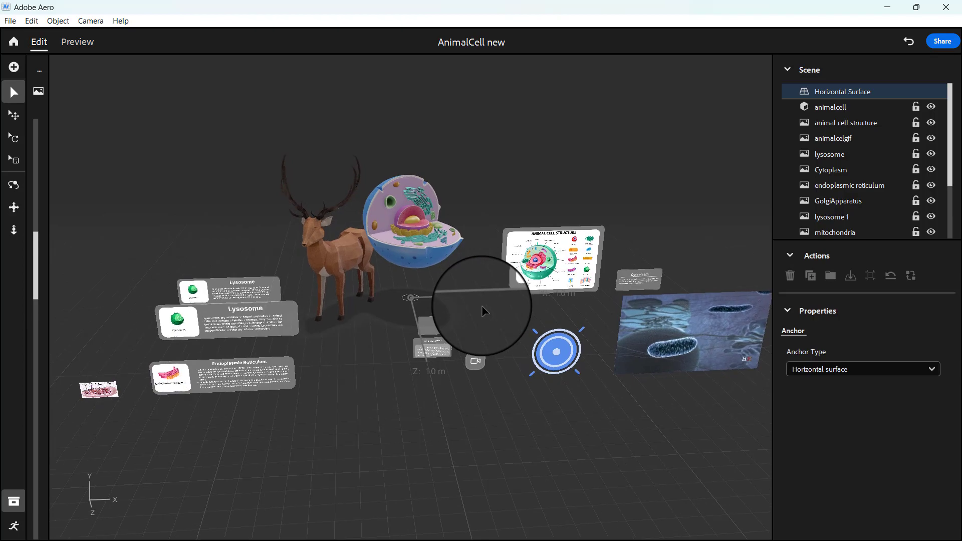
scroll(483, 311, down, 2)
scroll(482, 307, up, 4)
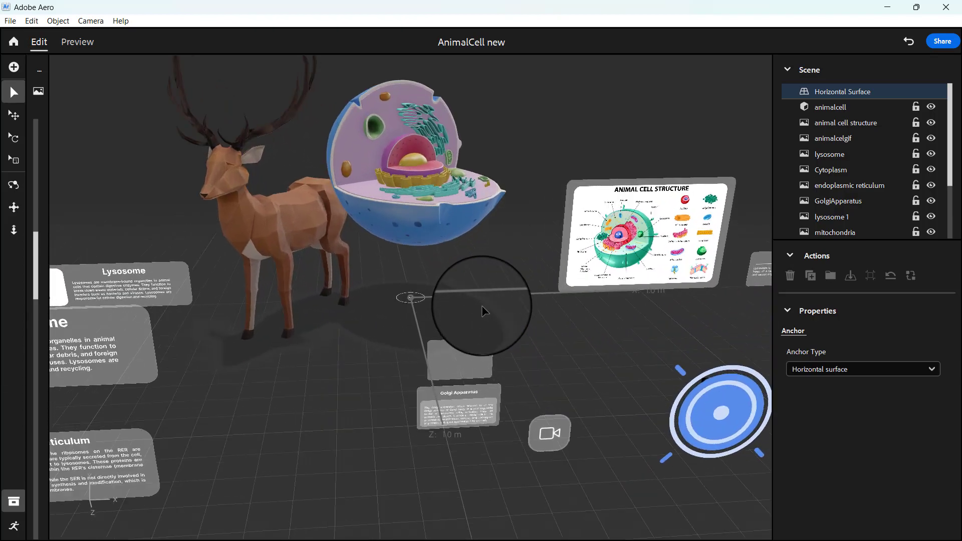
right_drag(482, 307, 447, 294)
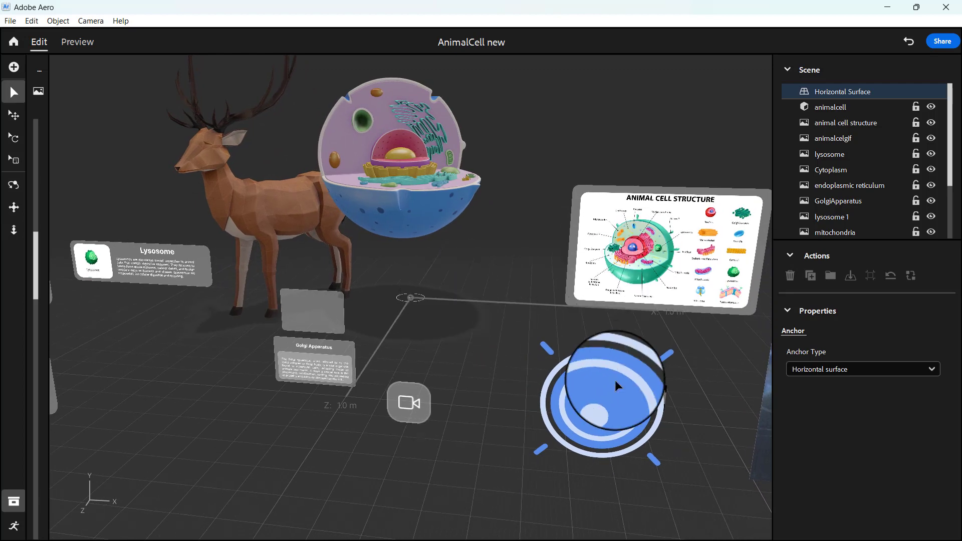
click(607, 412)
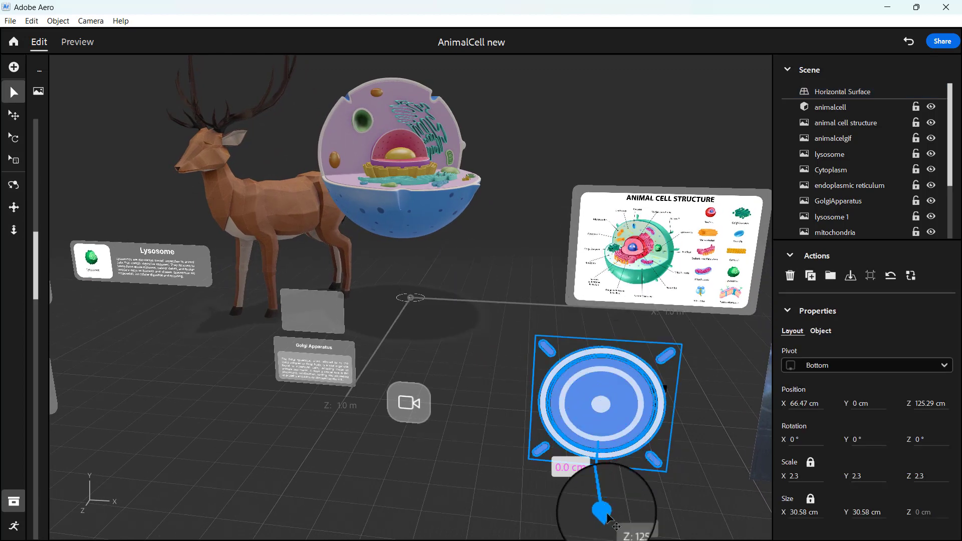
drag(607, 516, 610, 406)
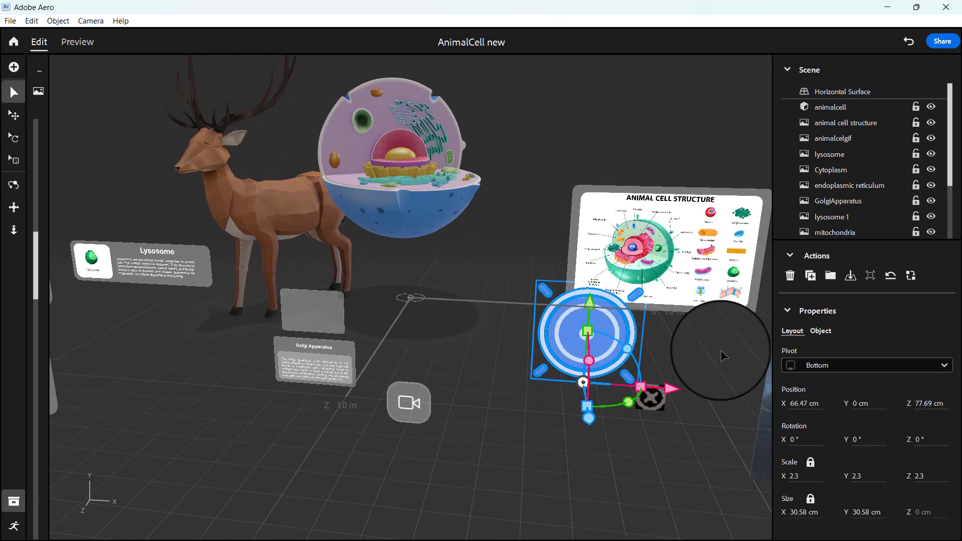
click(721, 349)
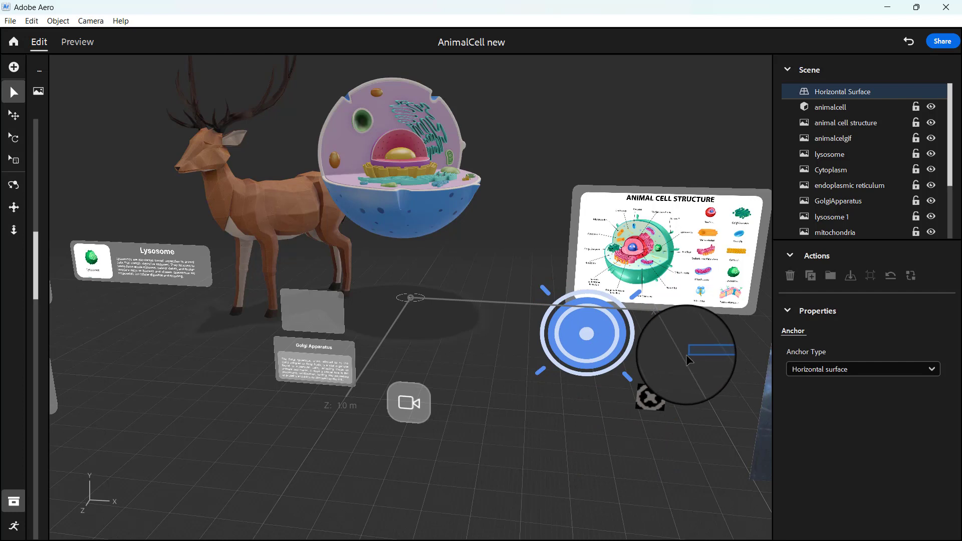
click(319, 195)
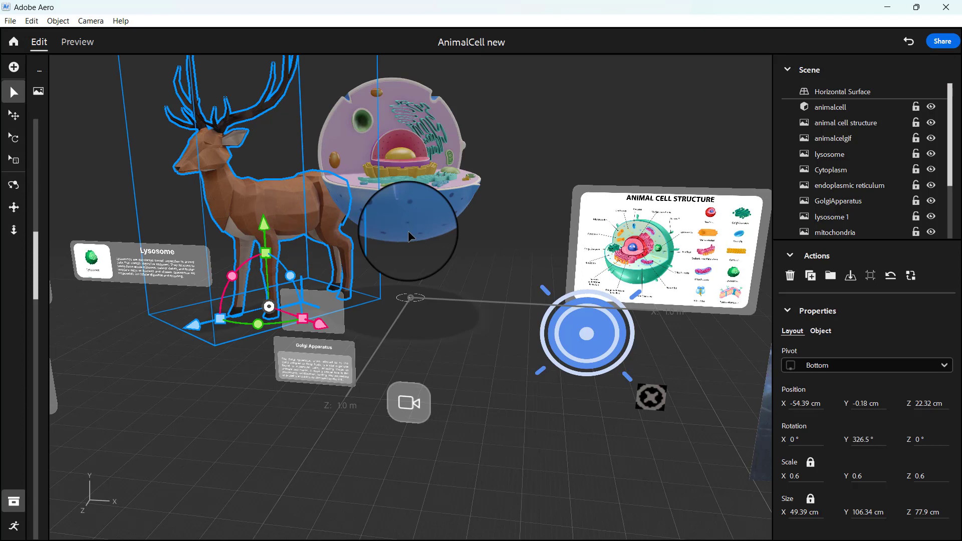
click(556, 399)
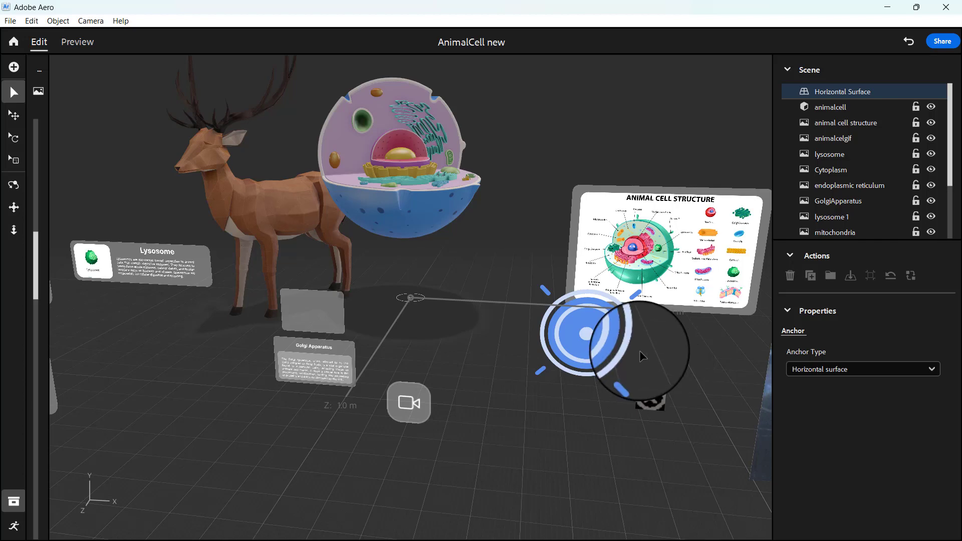
Move the hotspot image in front of the animal cell model, to about X -9.23 cm and Z 48.53 cm.
right_drag(672, 314, 674, 353)
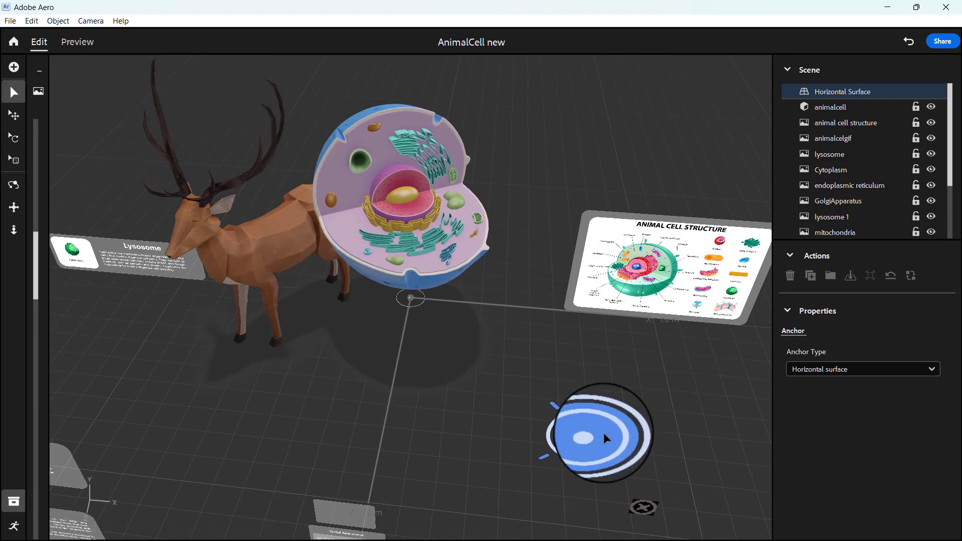
click(607, 439)
mouse_move(644, 464)
mouse_down()
mouse_move(612, 489)
mouse_move(521, 469)
mouse_up()
drag(445, 532, 454, 457)
drag(544, 401, 487, 391)
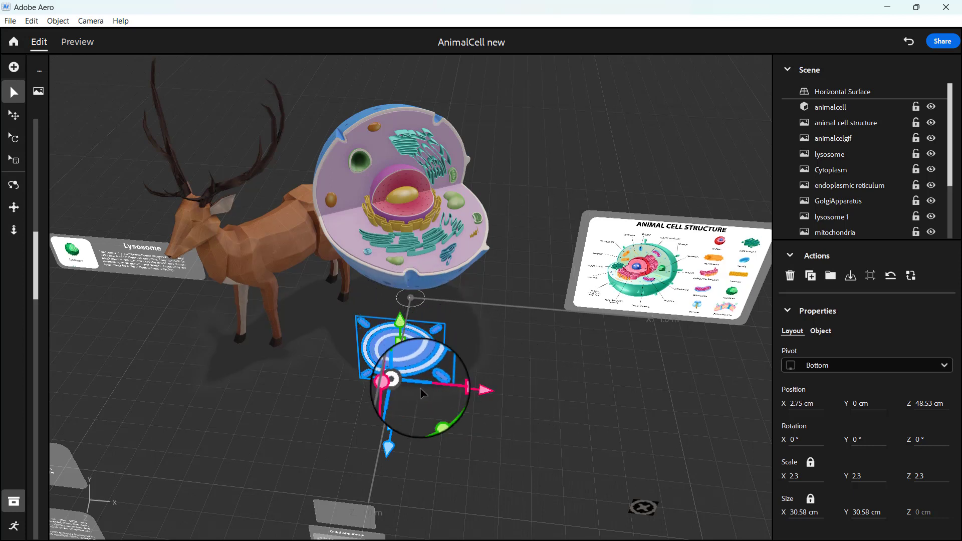
drag(478, 393, 448, 395)
right_drag(495, 376, 447, 378)
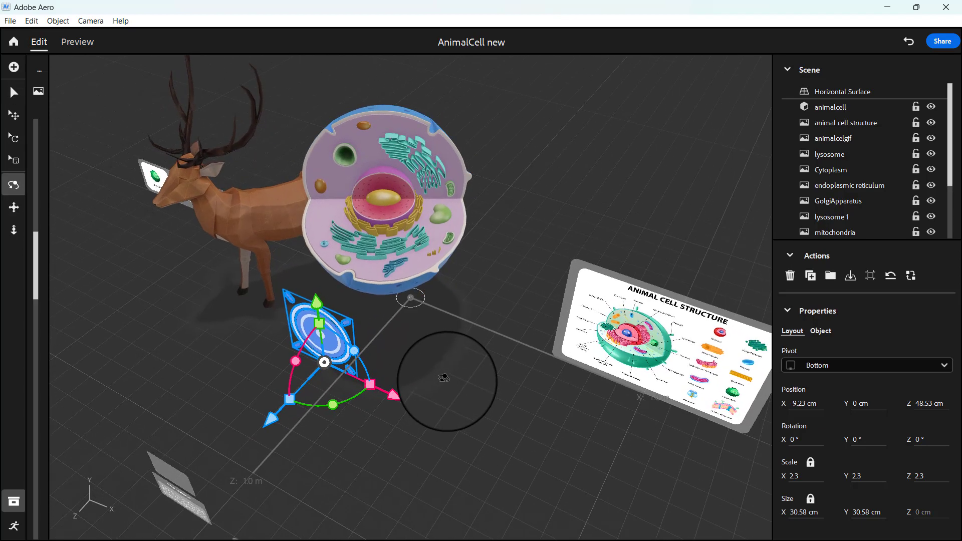
Raise the hotspot to about Y 46.78 cm and shrink it uniformly to a scale of about 0.4.
drag(320, 313, 308, 205)
mouse_move(402, 333)
right_down()
mouse_move(423, 305)
mouse_move(477, 339)
mouse_move(461, 280)
mouse_move(436, 292)
mouse_move(443, 280)
mouse_move(523, 271)
mouse_move(528, 259)
mouse_move(509, 300)
mouse_move(440, 294)
mouse_move(408, 326)
right_up()
mouse_move(349, 260)
mouse_down()
mouse_move(342, 239)
mouse_move(326, 239)
mouse_move(337, 271)
mouse_up()
scroll(362, 272, up, 2)
scroll(361, 272, up, 3)
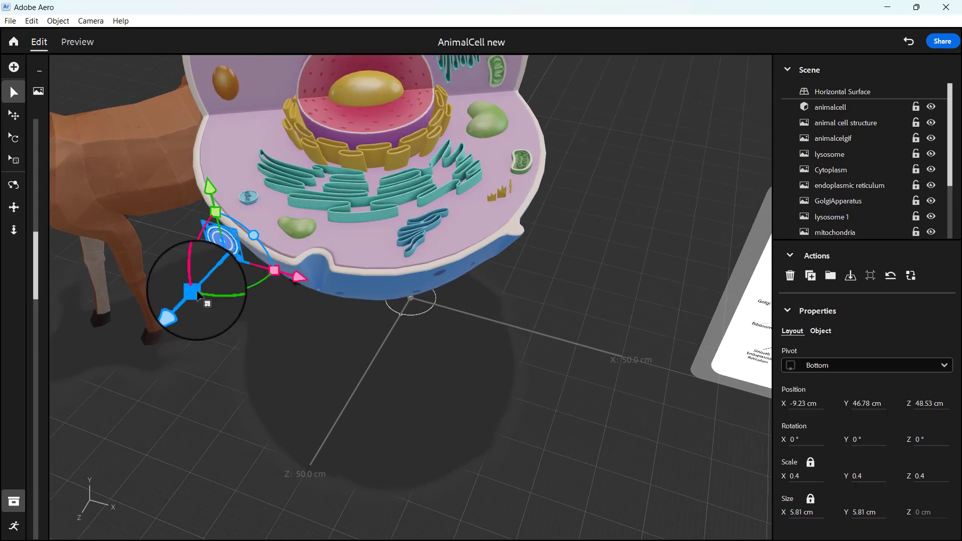
Move the small hotspot back and up so it sits inside the open cell, in front of the nucleus.
drag(185, 318, 260, 249)
drag(281, 115, 272, 84)
scroll(633, 340, down, 3)
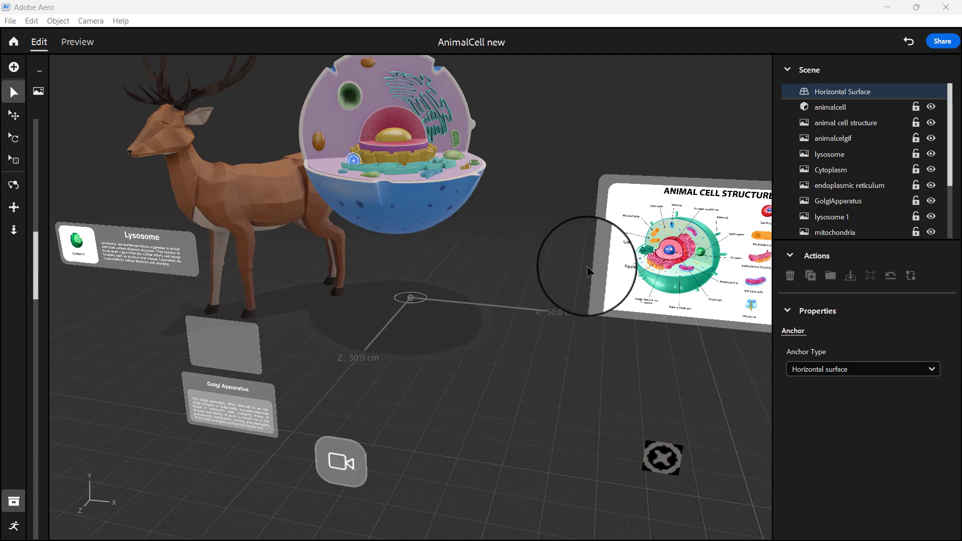
Replace the upper lysosome info panel with the mito image file and rename that scene object nucleus.
scroll(588, 267, down, 3)
right_drag(587, 267, 623, 290)
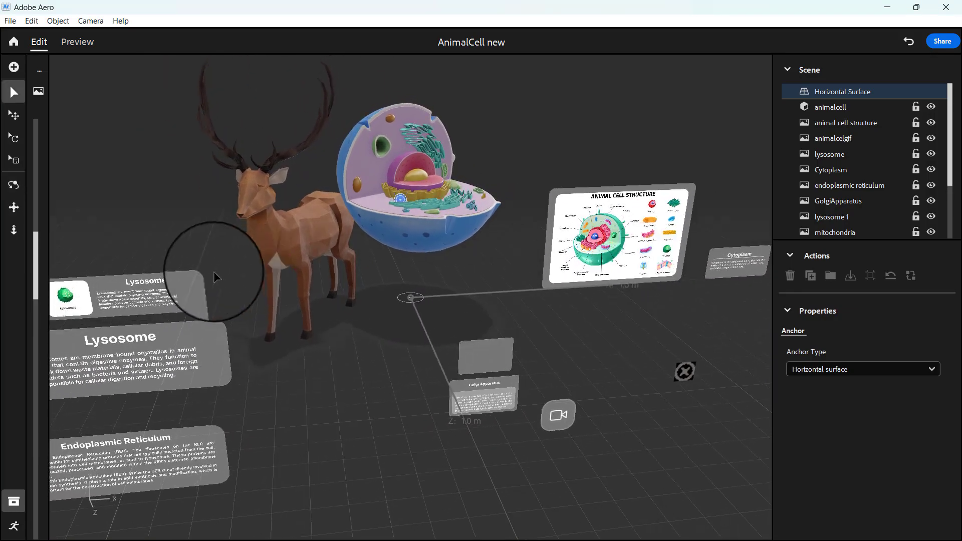
click(162, 284)
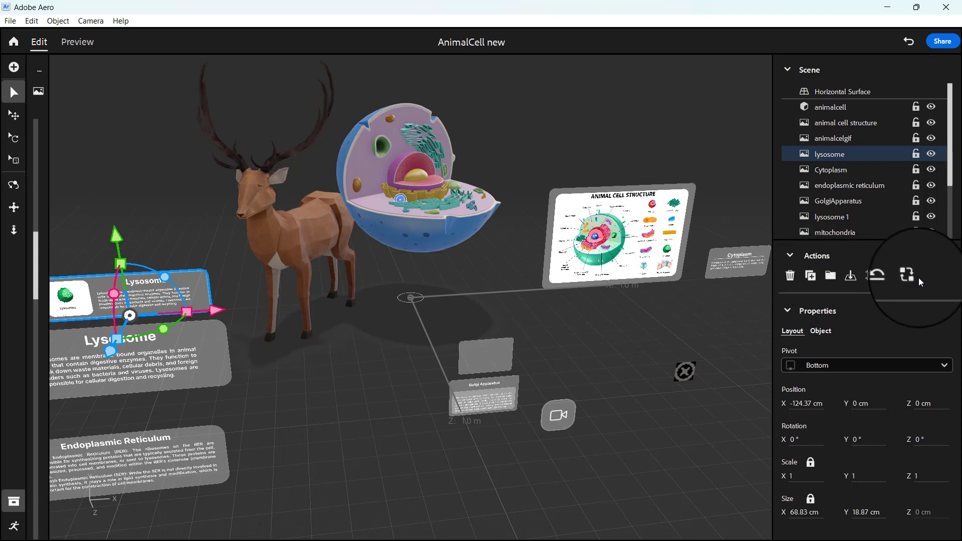
click(911, 276)
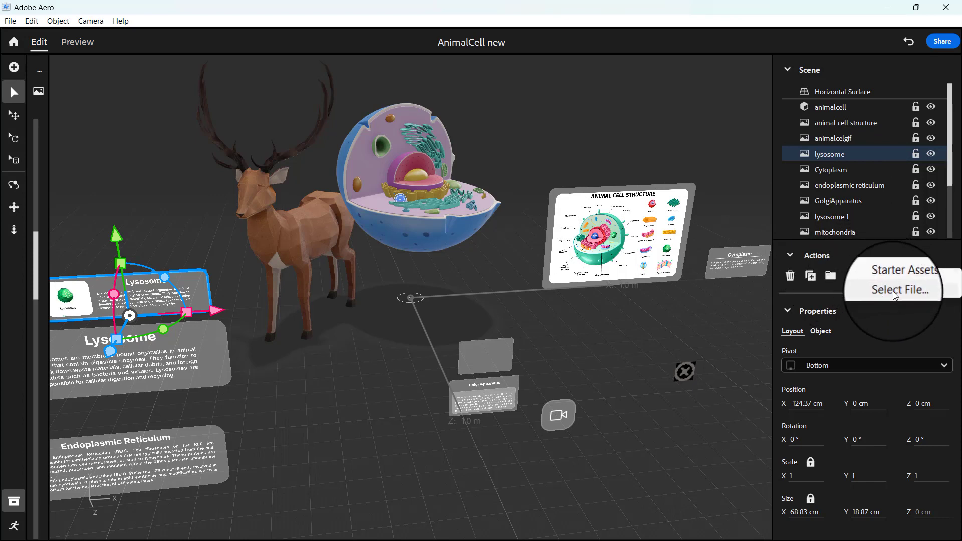
click(896, 290)
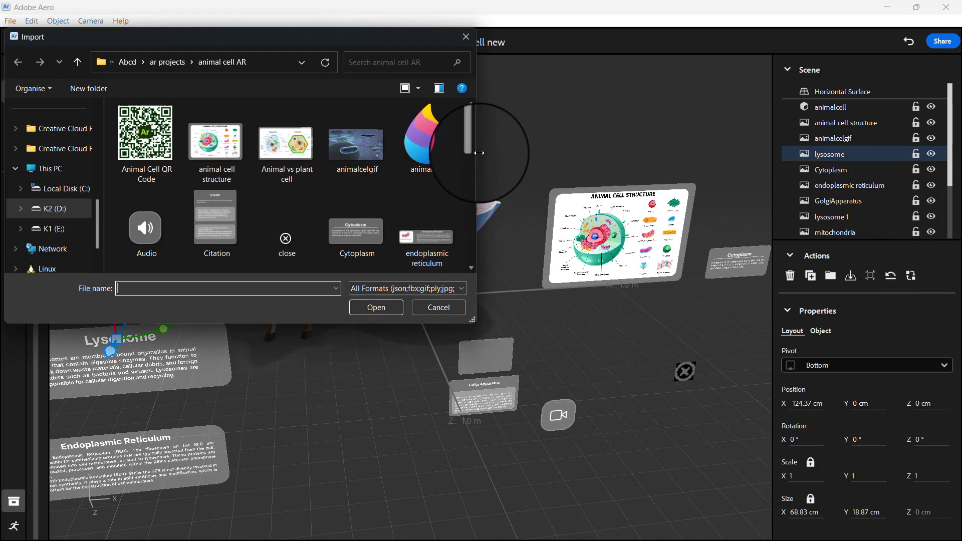
drag(473, 146, 469, 194)
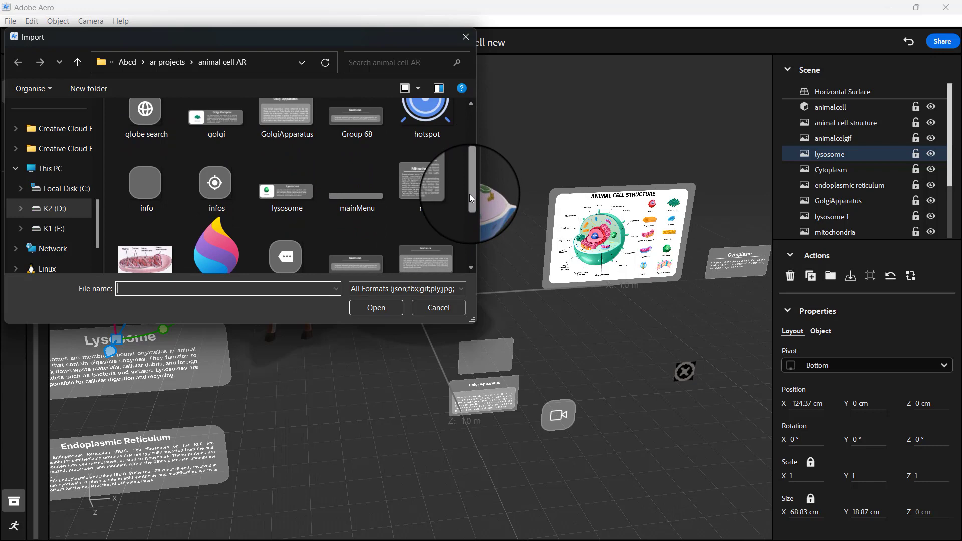
click(350, 116)
click(421, 201)
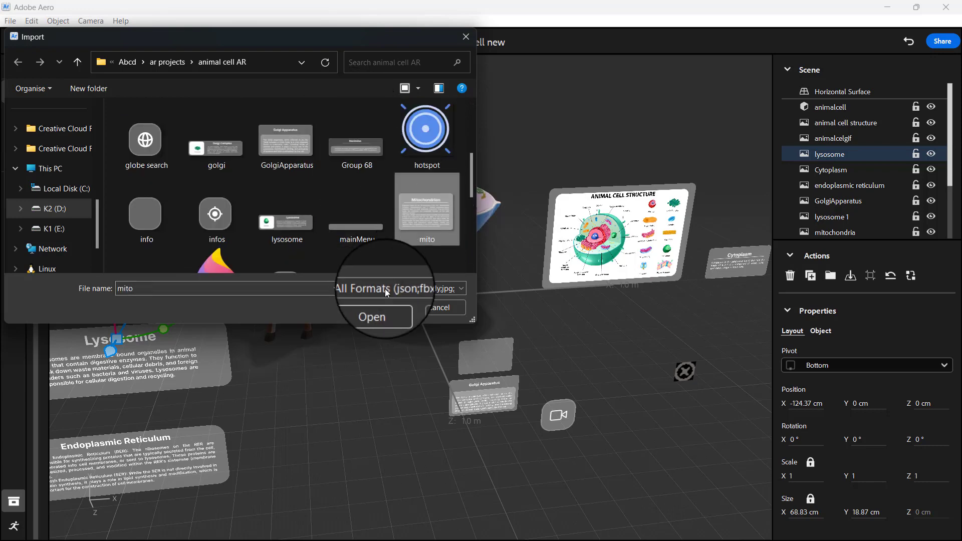
click(374, 309)
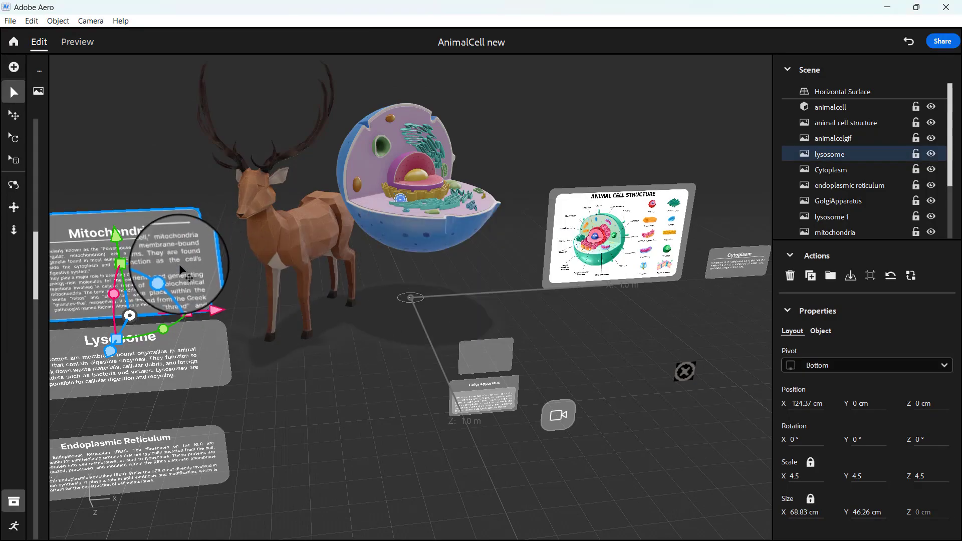
right_drag(305, 336, 290, 323)
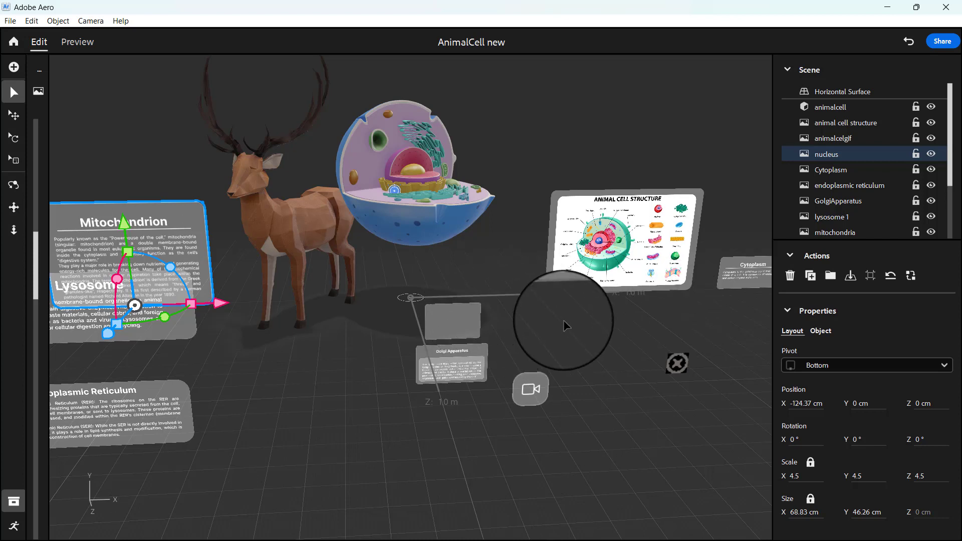
click(541, 326)
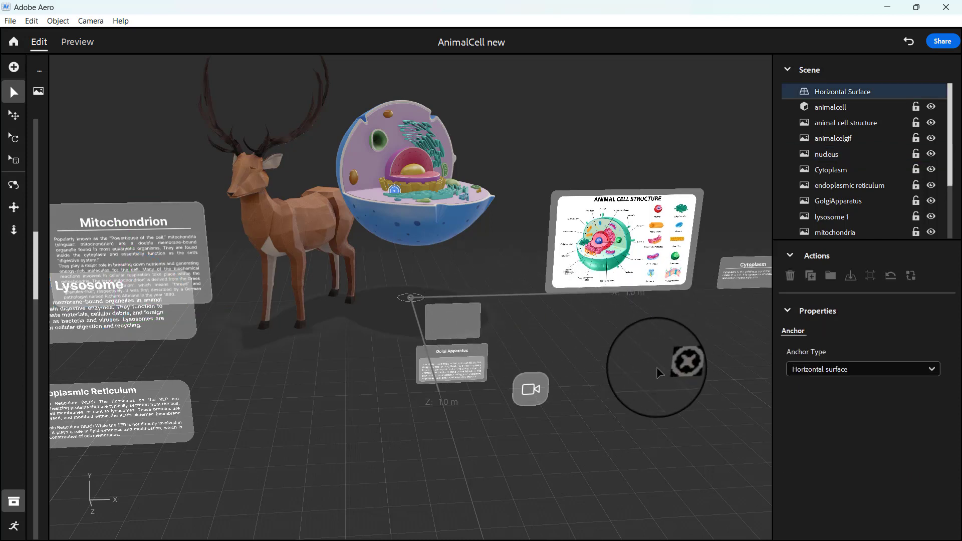
Move the hotspot towards the cell's nucleus, to about X -0.38 cm, Y 57.01 cm and Z 19.51 cm.
right_drag(488, 280, 459, 322)
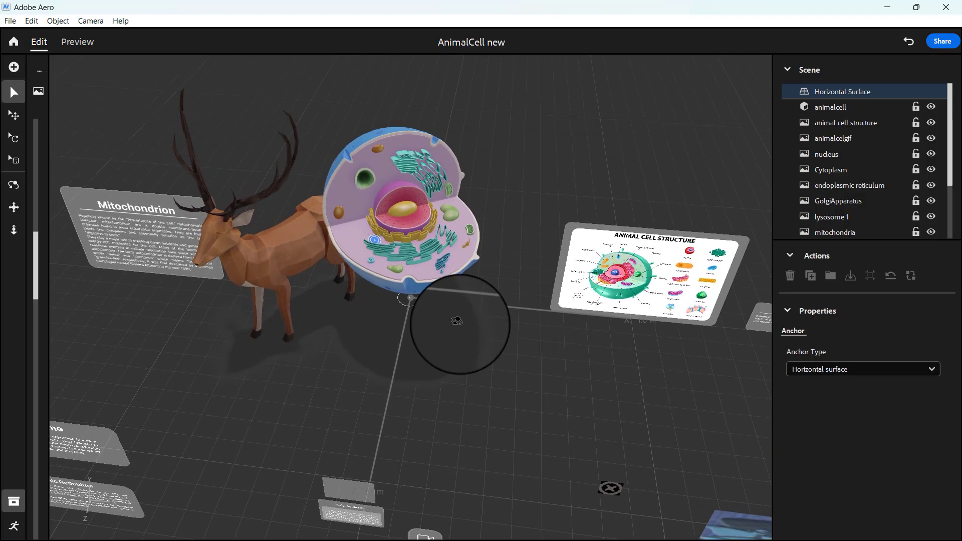
scroll(458, 323, up, 5)
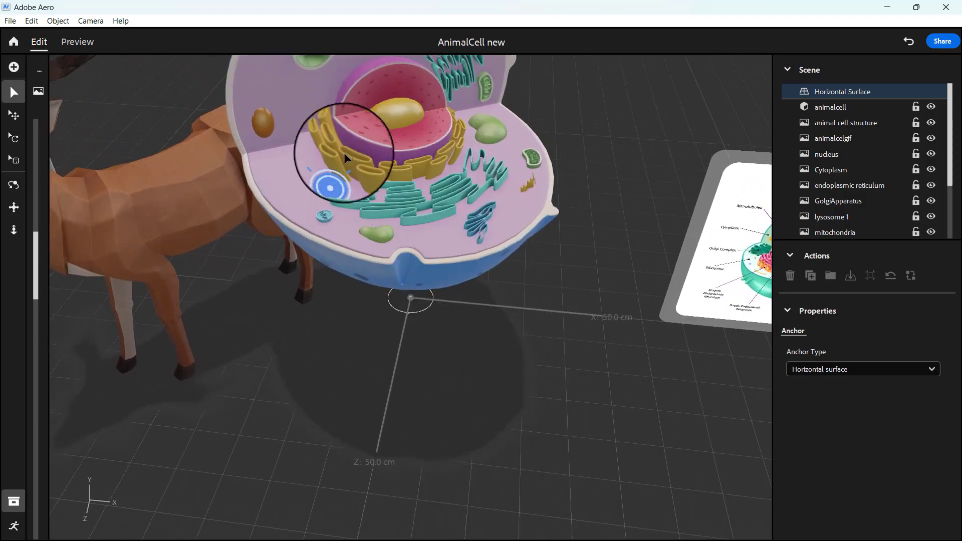
click(335, 174)
drag(318, 240, 384, 171)
drag(410, 138, 494, 127)
drag(393, 163, 391, 179)
drag(402, 61, 403, 34)
drag(389, 147, 383, 180)
scroll(501, 290, up, 1)
scroll(501, 291, up, 2)
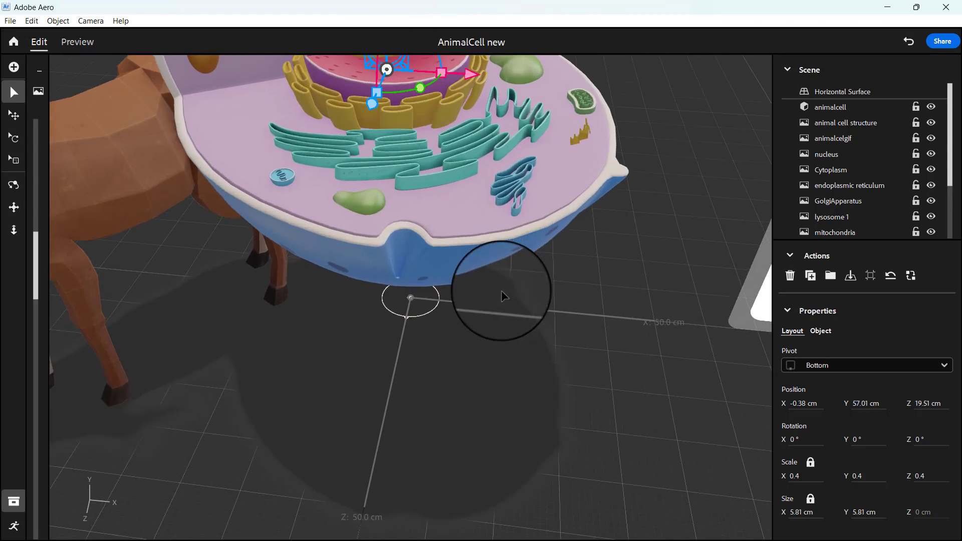
Position the hotspot above the nucleus at about X 4.11, Y 73.75, Z 28.45 cm and tilt it to about 303.5° around X.
right_drag(522, 406, 511, 442)
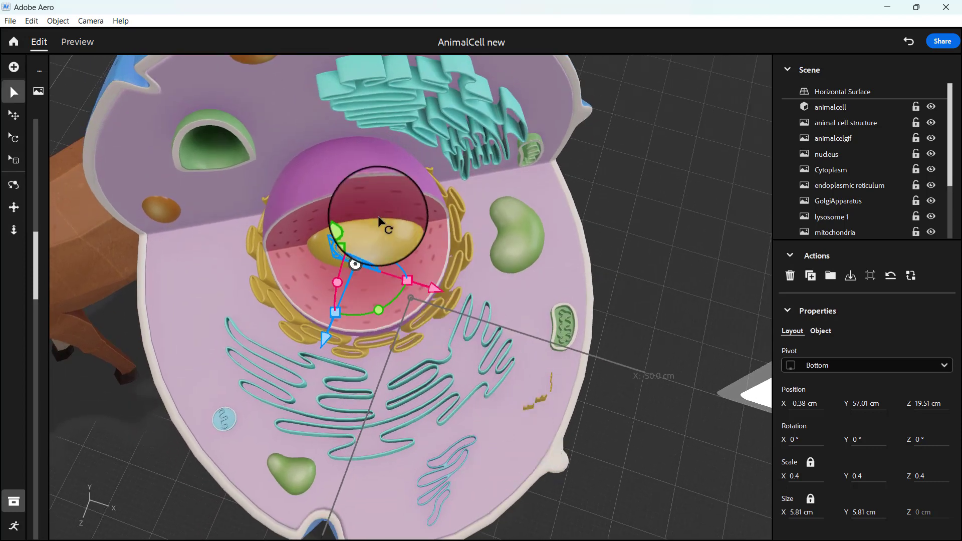
drag(349, 226, 340, 123)
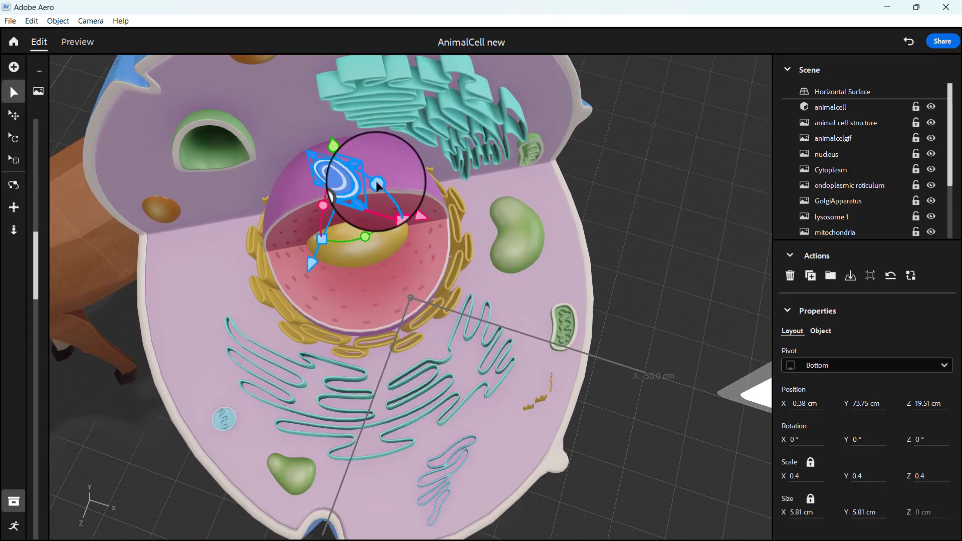
drag(311, 263, 288, 345)
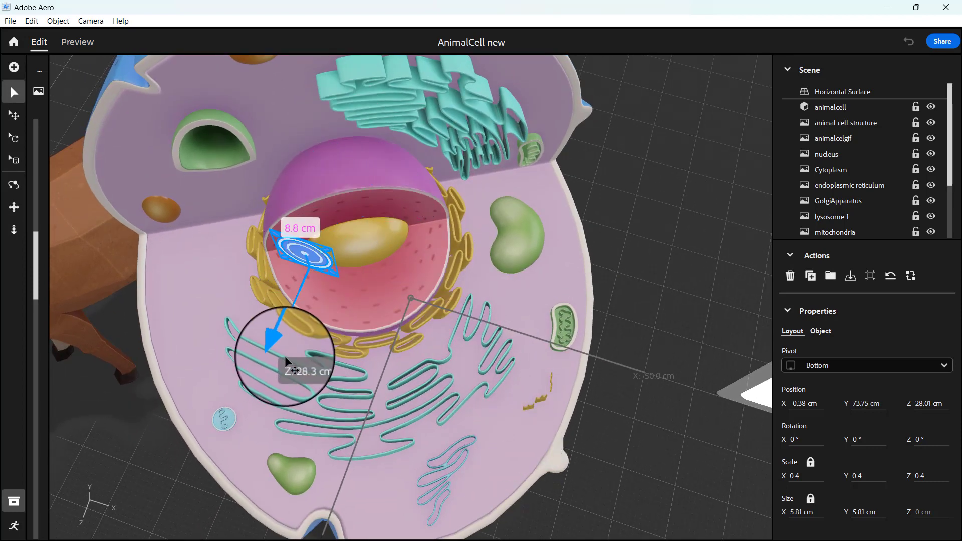
drag(341, 325, 437, 294)
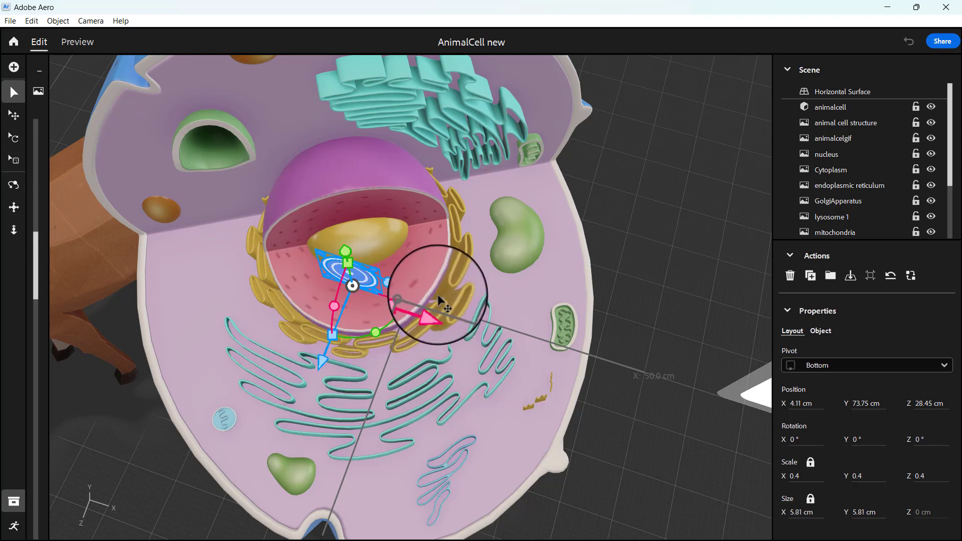
drag(334, 328, 395, 219)
right_drag(528, 412, 511, 390)
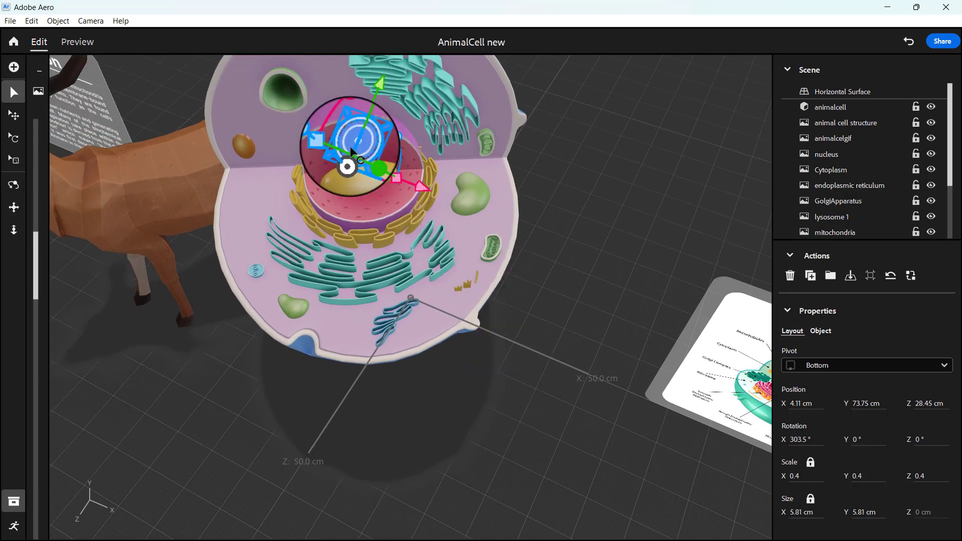
Move the hotspot onto the nucleus at about X 2.66, Y 62.51, Z 21.15 cm, rotated to about 123.5°, 180°, 247.3°.
drag(323, 135, 367, 161)
drag(430, 212, 317, 133)
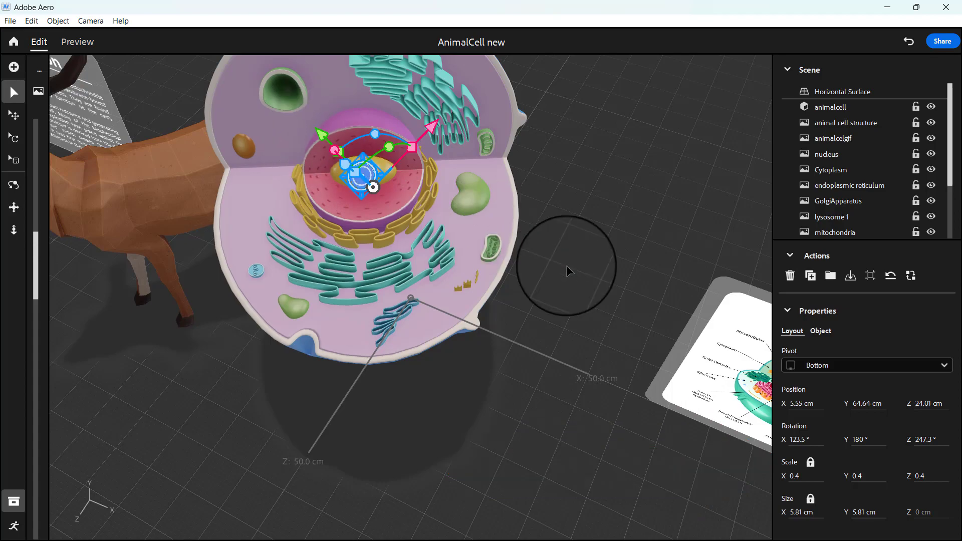
click(549, 262)
right_drag(540, 252, 729, 285)
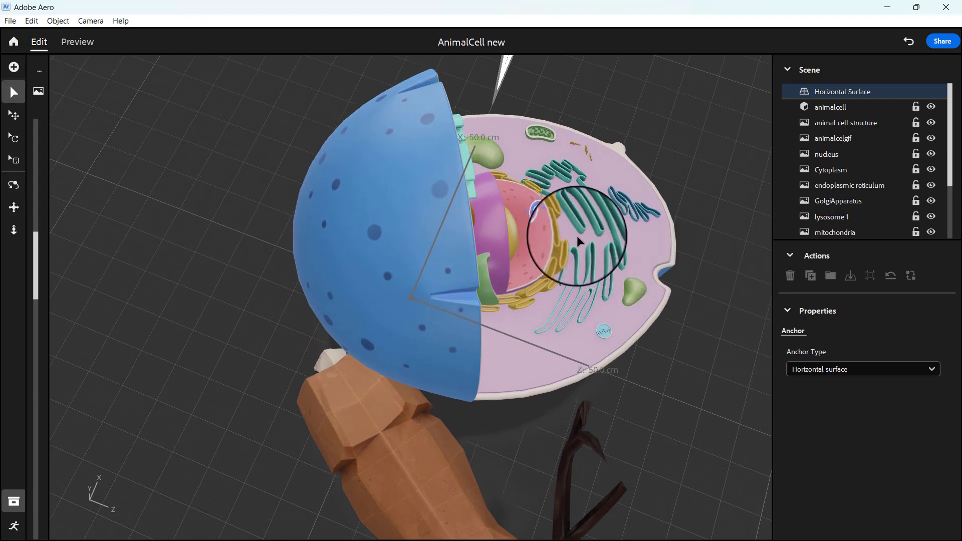
click(540, 214)
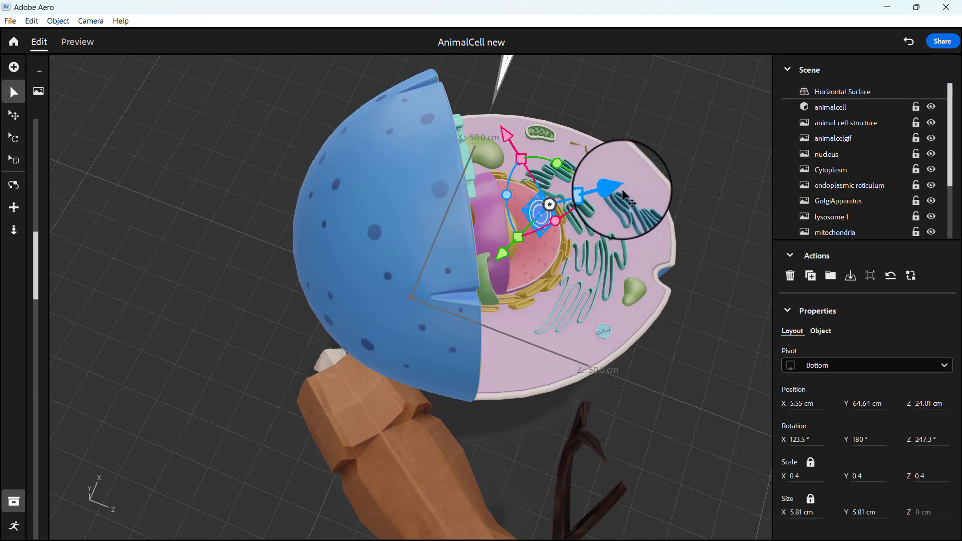
drag(623, 193, 572, 204)
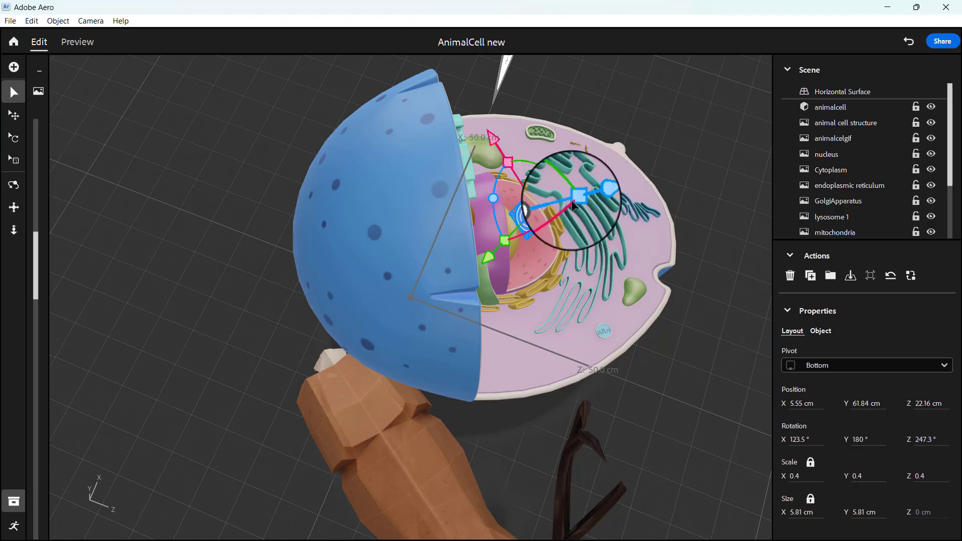
drag(495, 255, 483, 271)
right_drag(677, 321, 489, 279)
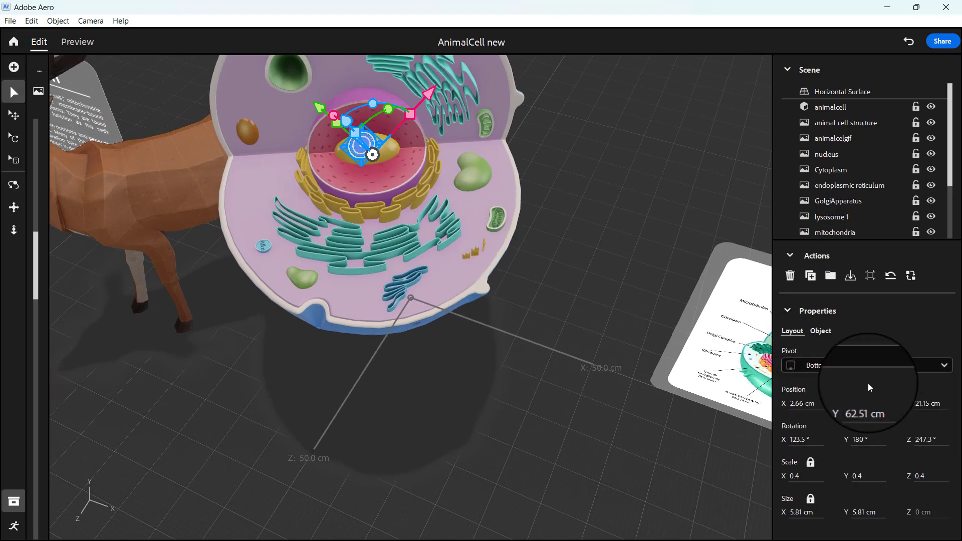
click(804, 405)
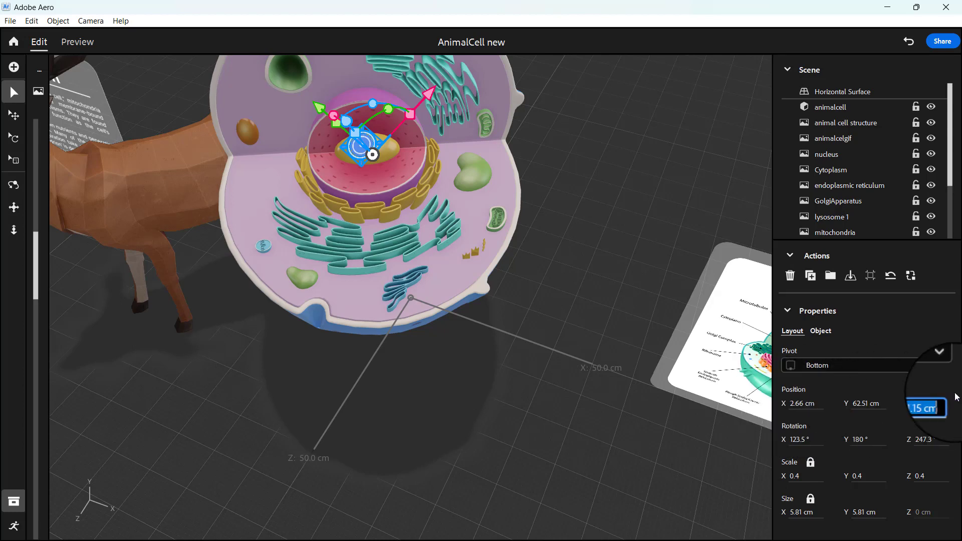
click(505, 382)
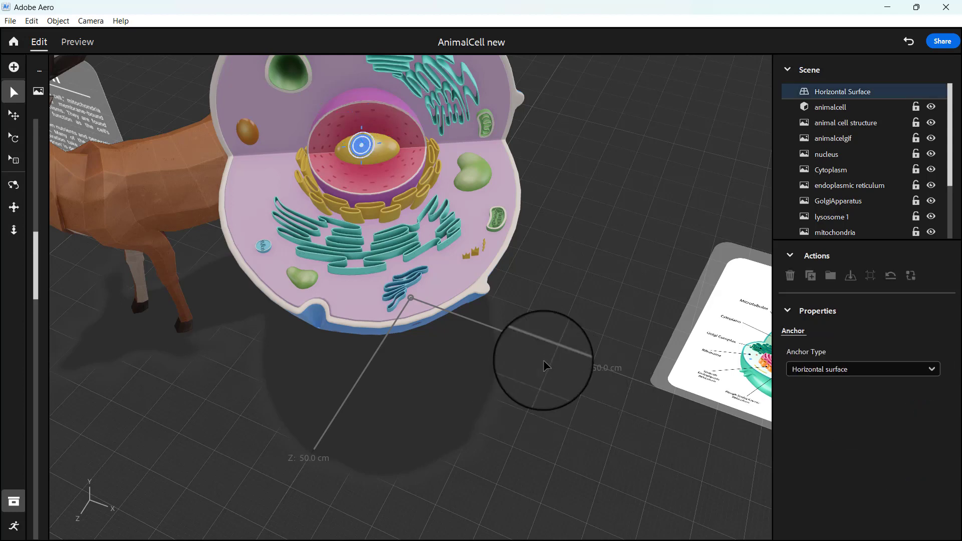
Inspect the hotspot's placement on the nucleus and the Mitochondrion info panel beside the deer.
drag(646, 337, 581, 308)
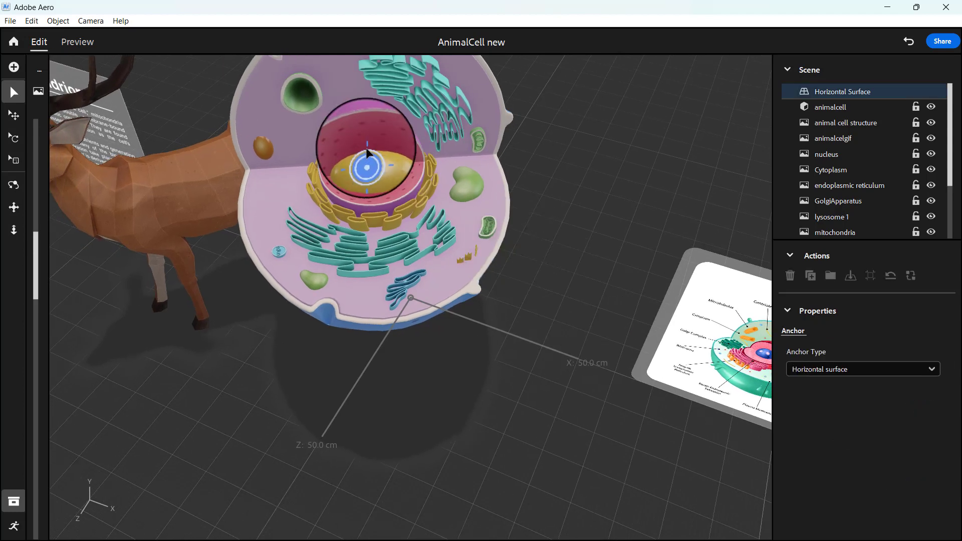
drag(283, 329, 330, 312)
right_drag(329, 313, 358, 304)
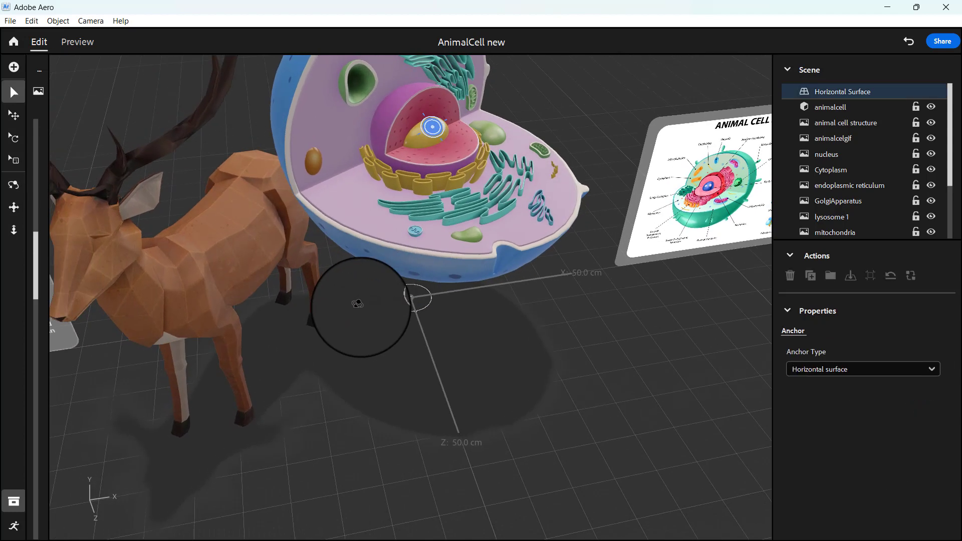
scroll(363, 312, down, 5)
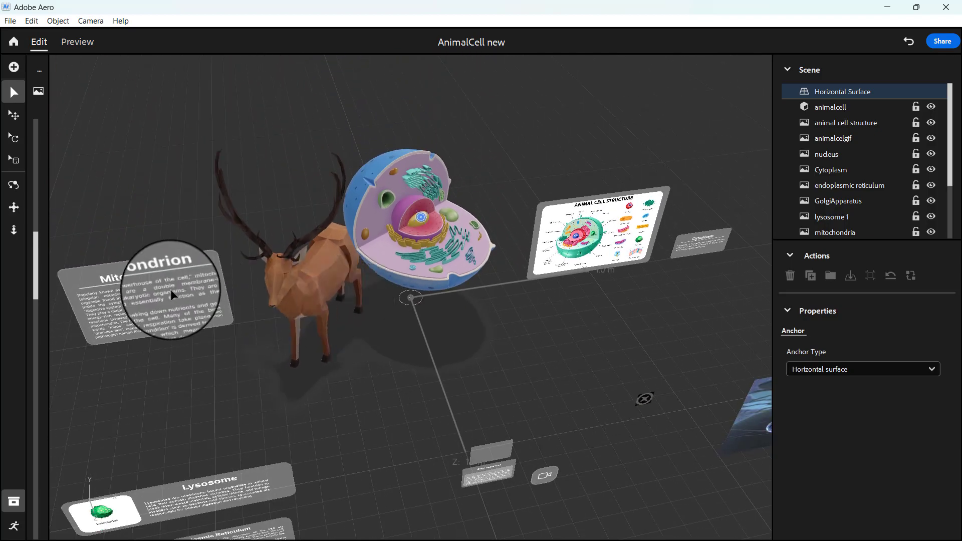
right_drag(509, 361, 490, 322)
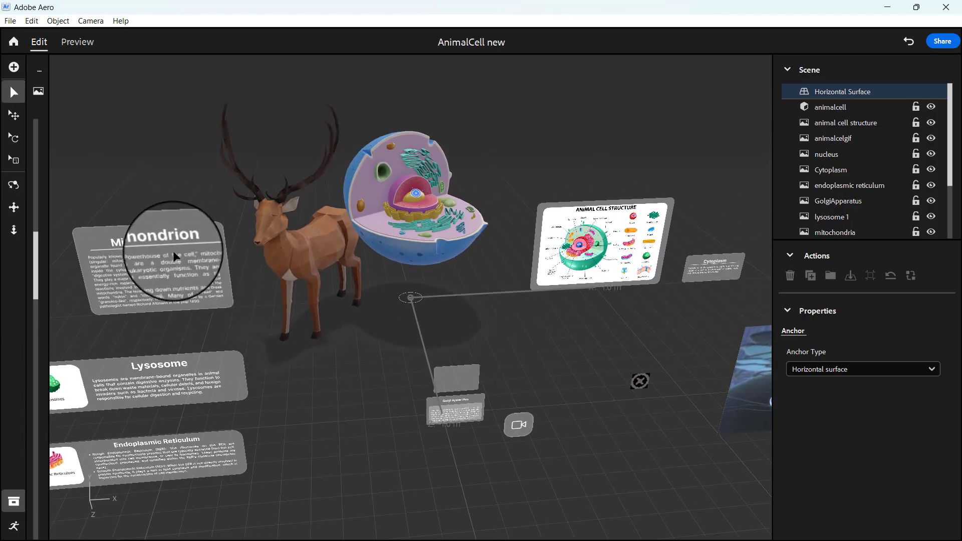
click(173, 263)
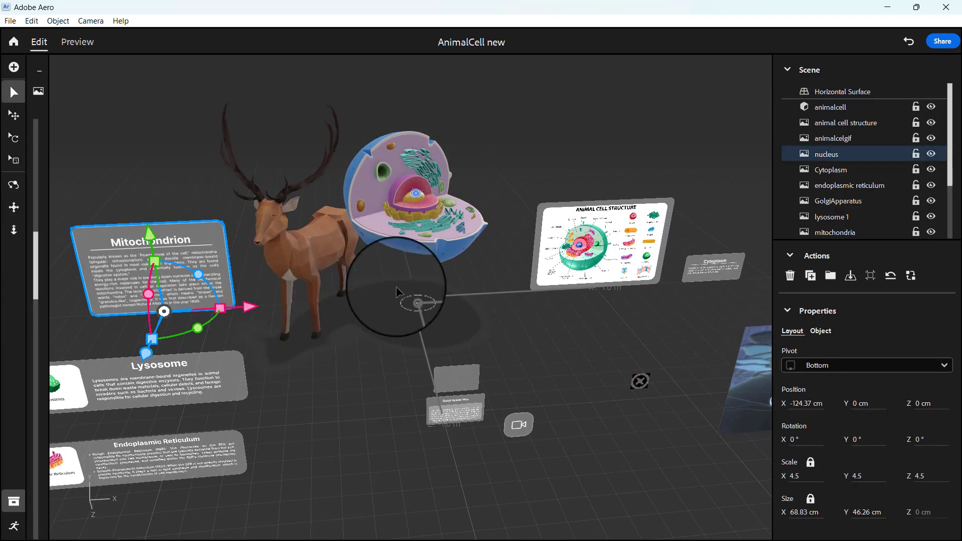
right_drag(490, 250, 494, 281)
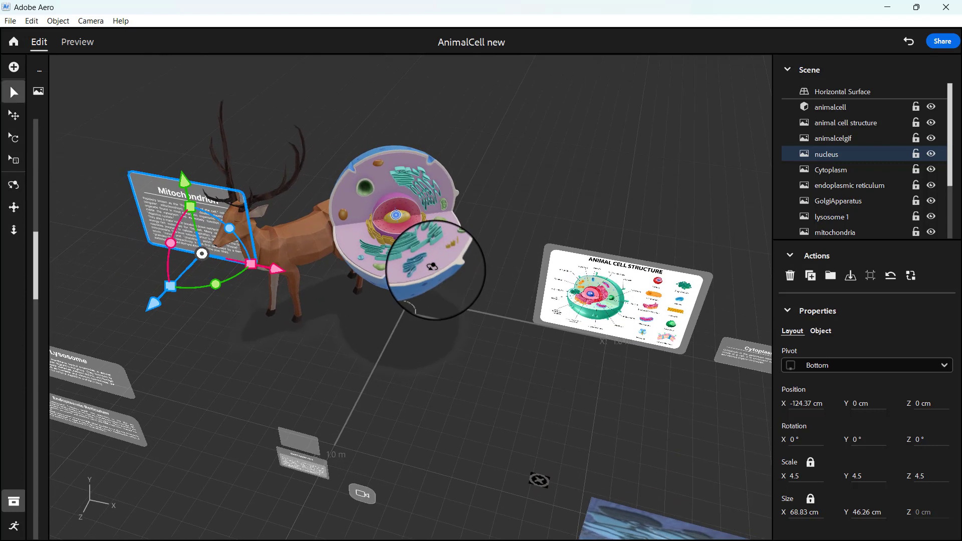
Rename the hotspot on the nucleus as Nucleushotspot in the scene list.
click(395, 218)
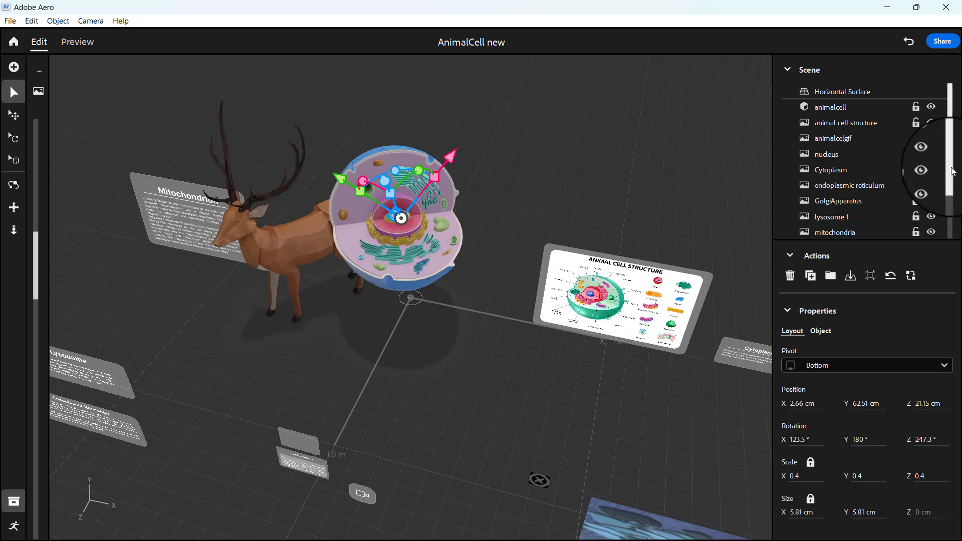
drag(953, 171, 958, 235)
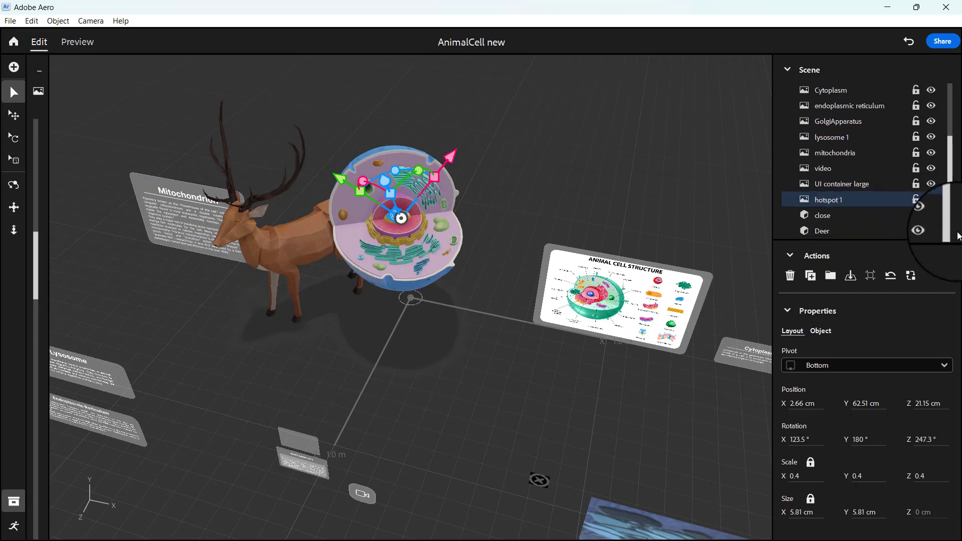
double_click(848, 202)
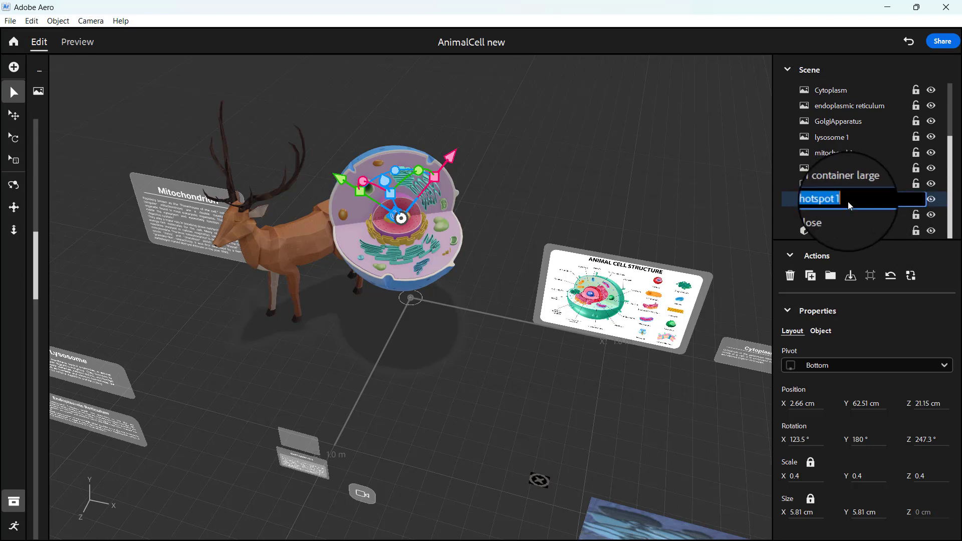
click(813, 199)
scroll(903, 181, down, 5)
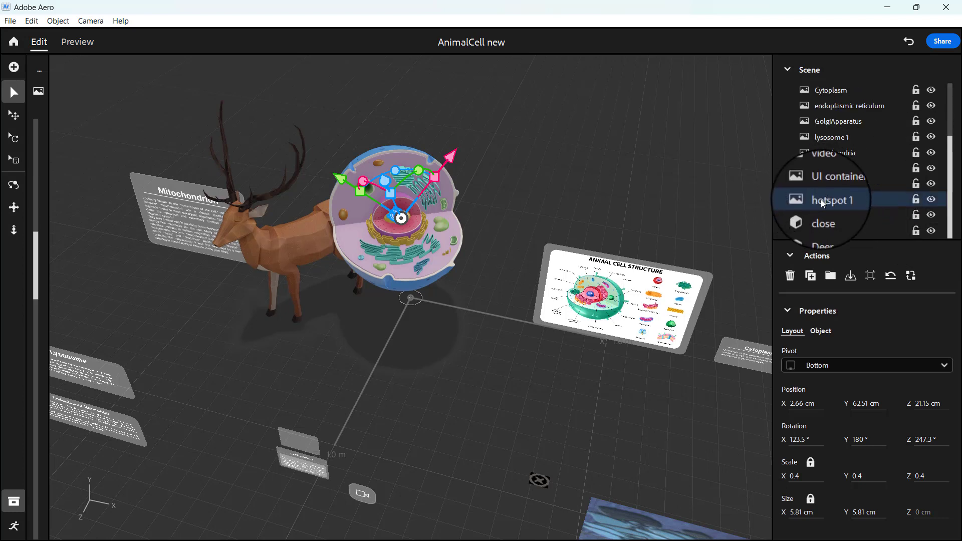
double_click(821, 200)
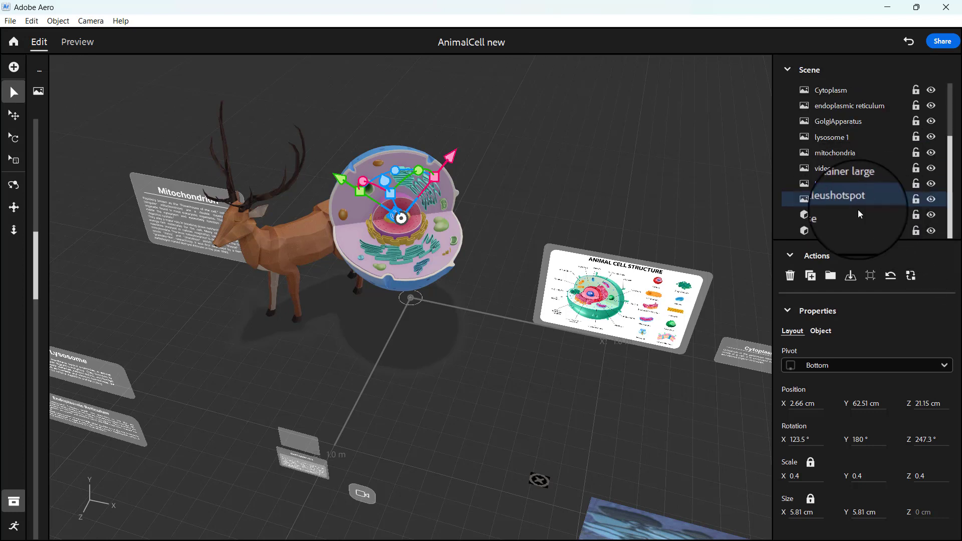
Duplicate Nucleushotspot and rename the copy as the mitochondrion's hotspot.
click(810, 275)
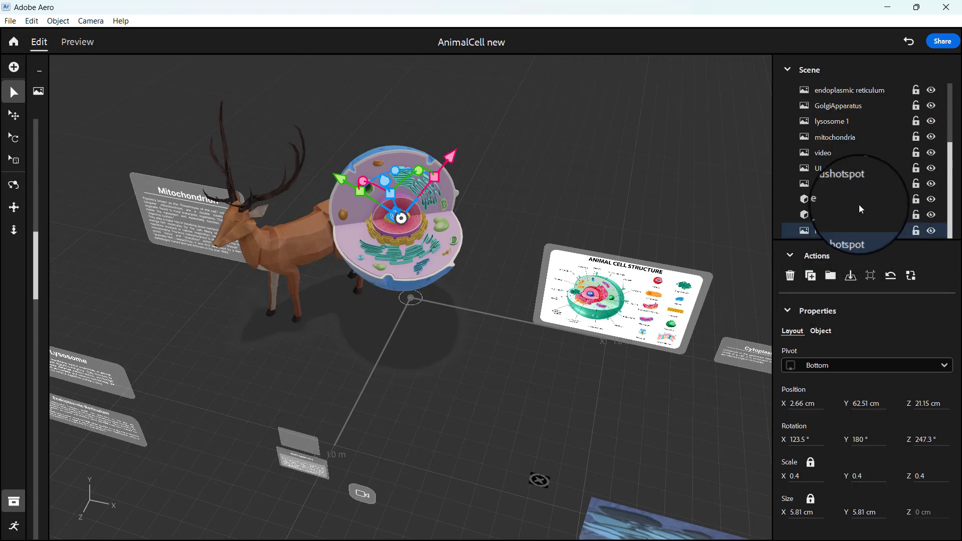
double_click(861, 231)
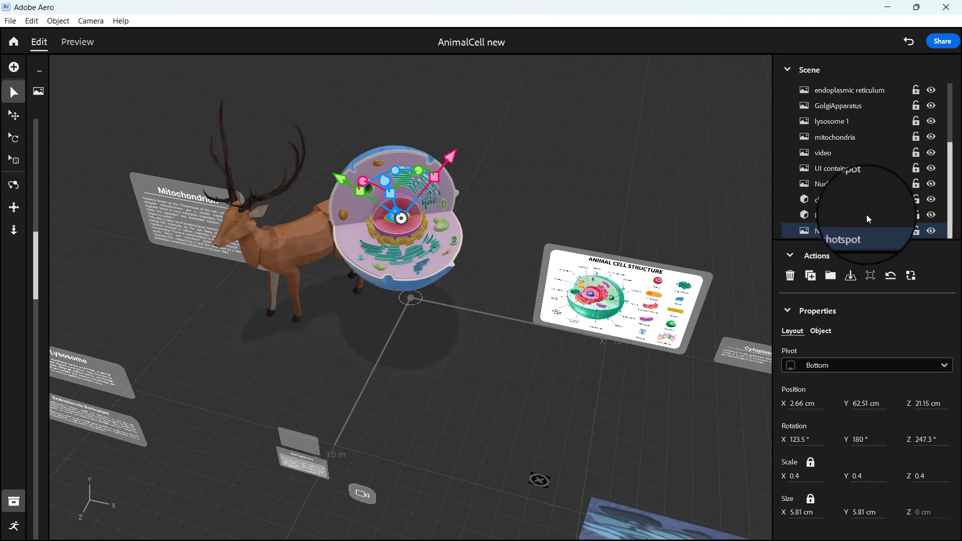
double_click(867, 230)
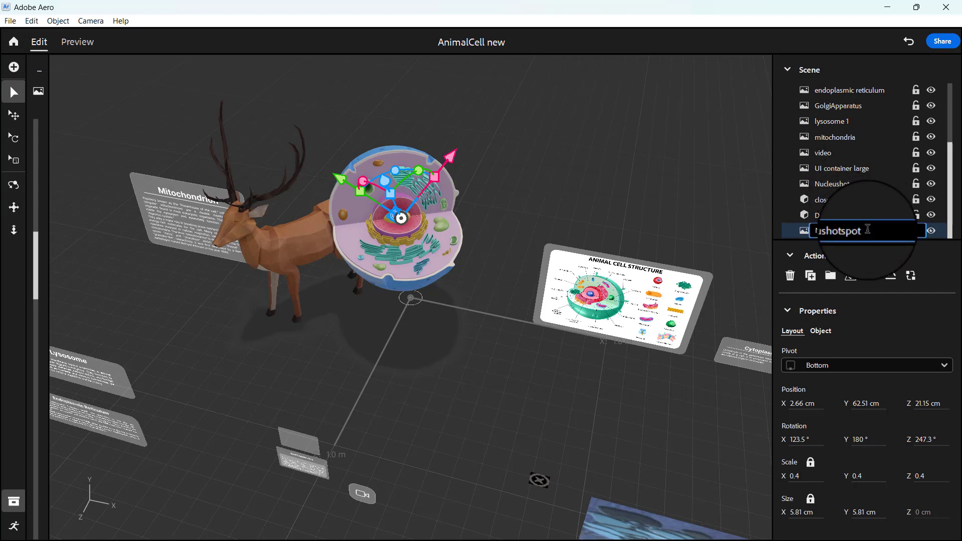
drag(842, 231, 789, 230)
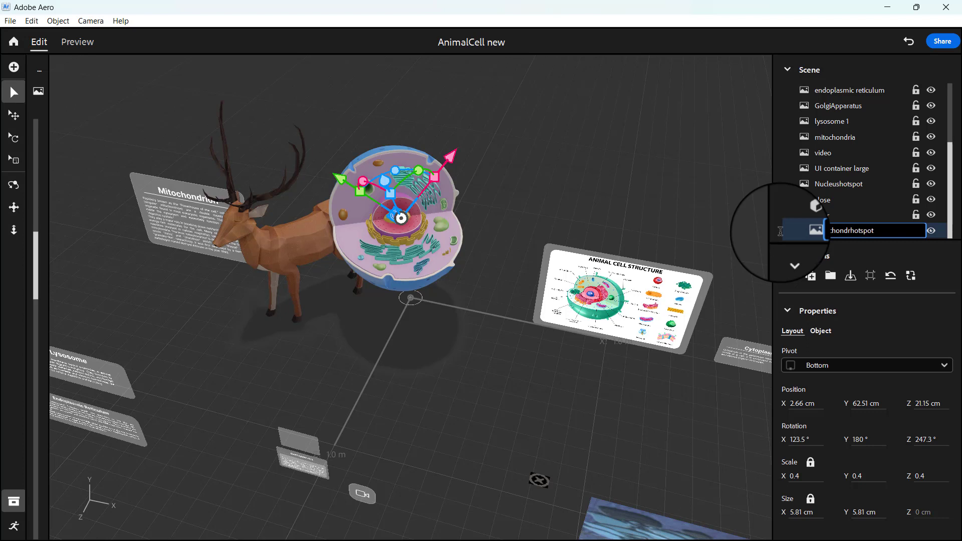
key(Return)
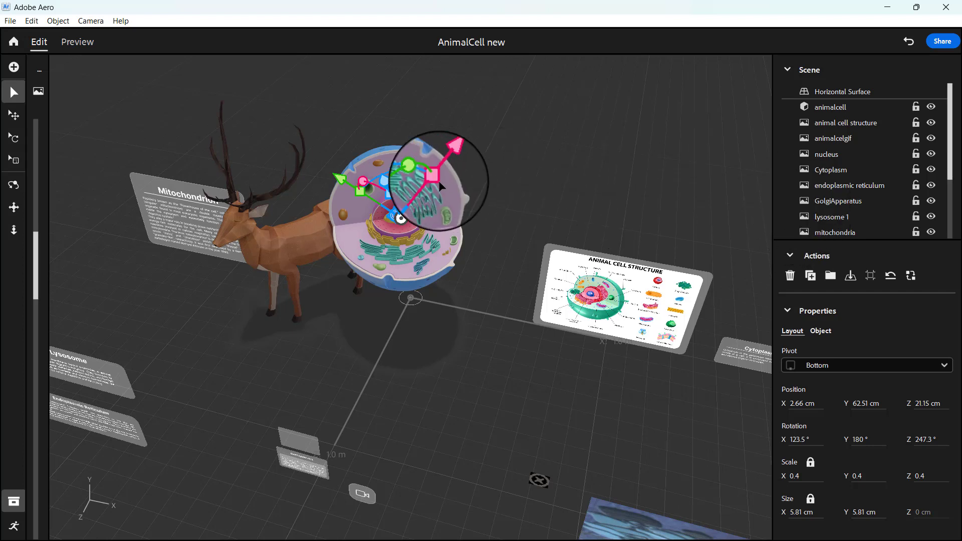
Move the duplicated hotspot to the mitochondrion near the cell's lower rim, at about X 28.15, Y 53.85, Z 15.63 cm.
drag(402, 217, 456, 241)
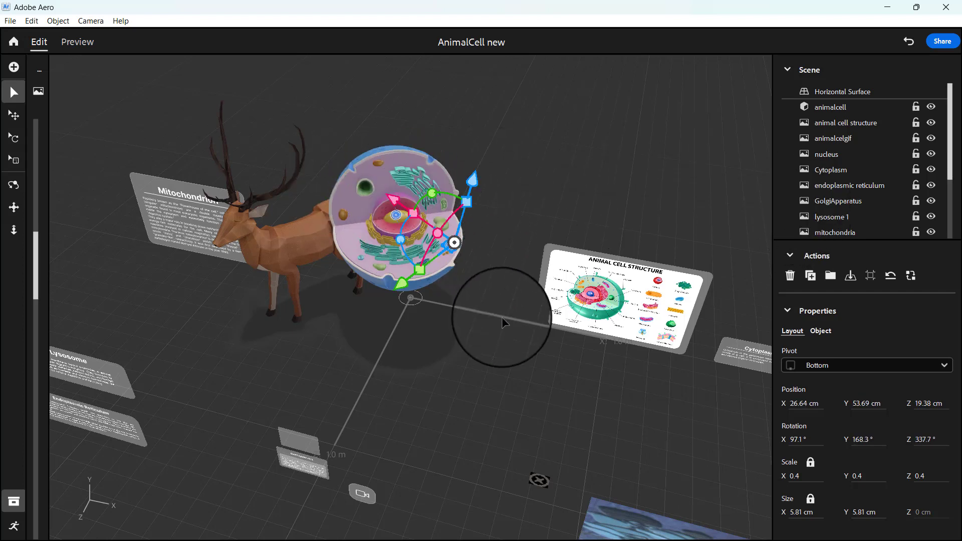
right_drag(503, 320, 413, 336)
scroll(414, 339, up, 3)
scroll(414, 340, up, 6)
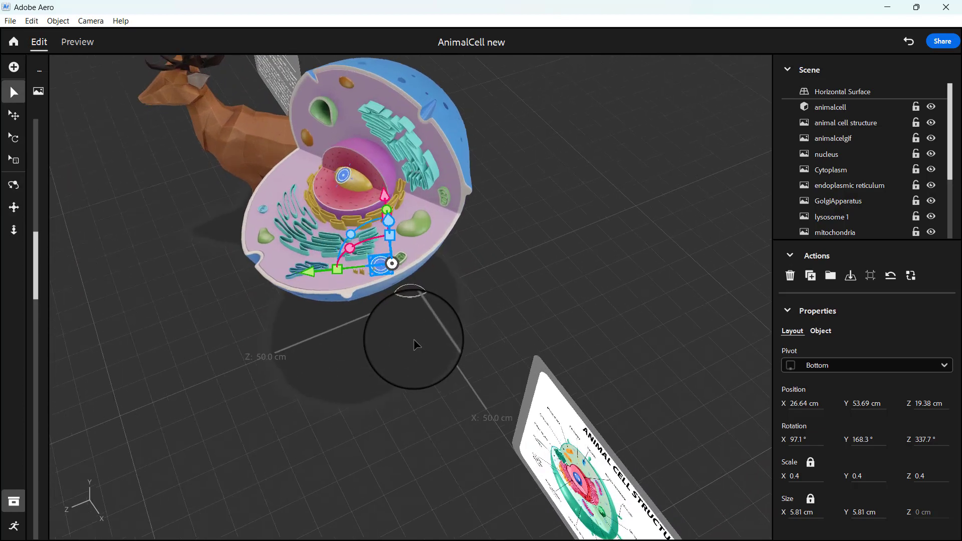
drag(279, 235, 315, 229)
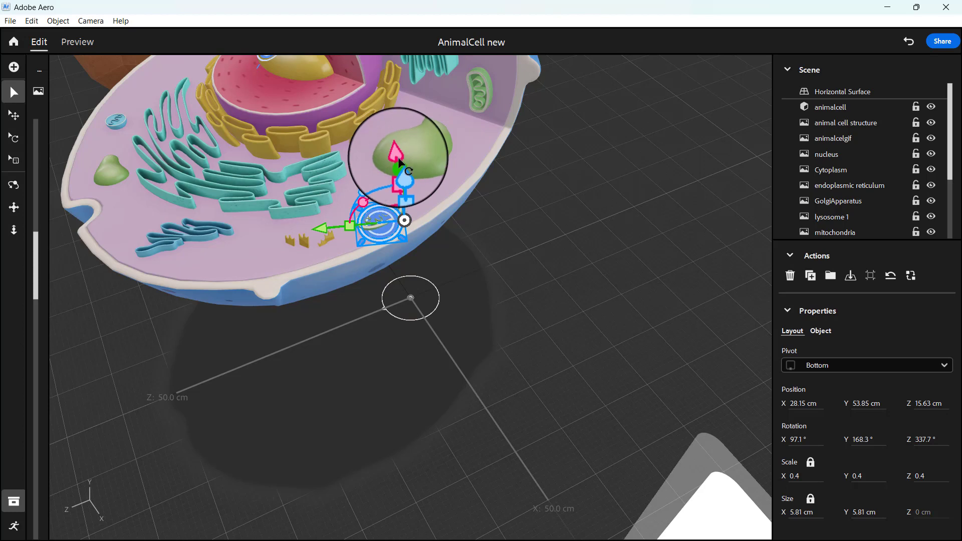
Fine-tune the duplicated hotspot's position over the mitochondrion to about X 26.33, Y 54.84, Z 14.94 cm.
drag(399, 161, 398, 150)
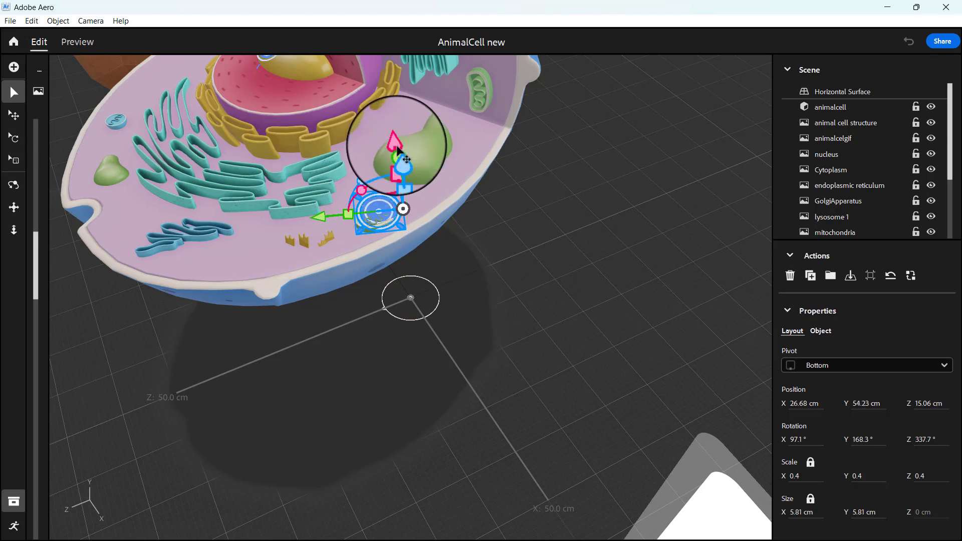
scroll(458, 236, up, 4)
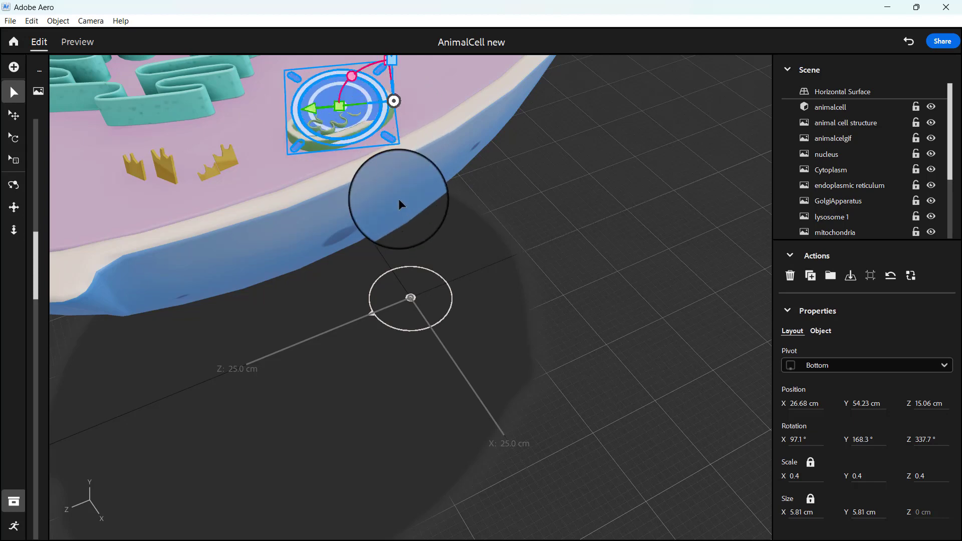
scroll(398, 199, down, 3)
drag(396, 123, 397, 119)
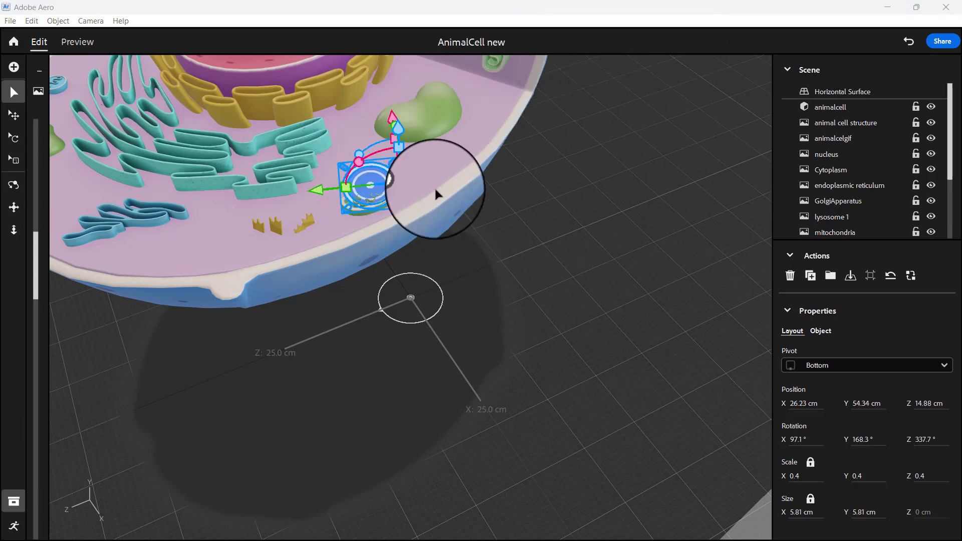
right_drag(415, 292, 528, 305)
drag(670, 212, 683, 213)
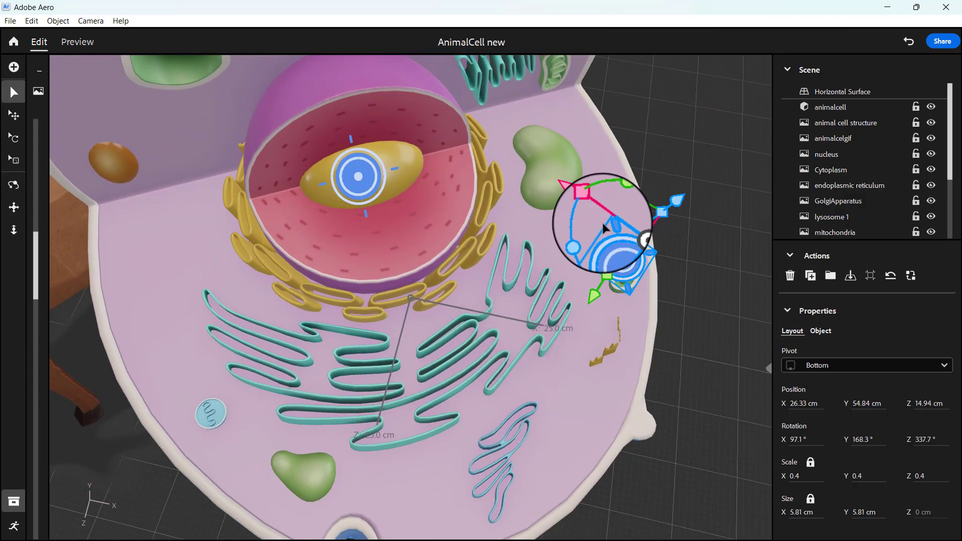
Shrink the mitochondrion hotspot uniformly to a scale of about 0.2, then deselect it.
drag(584, 200, 610, 219)
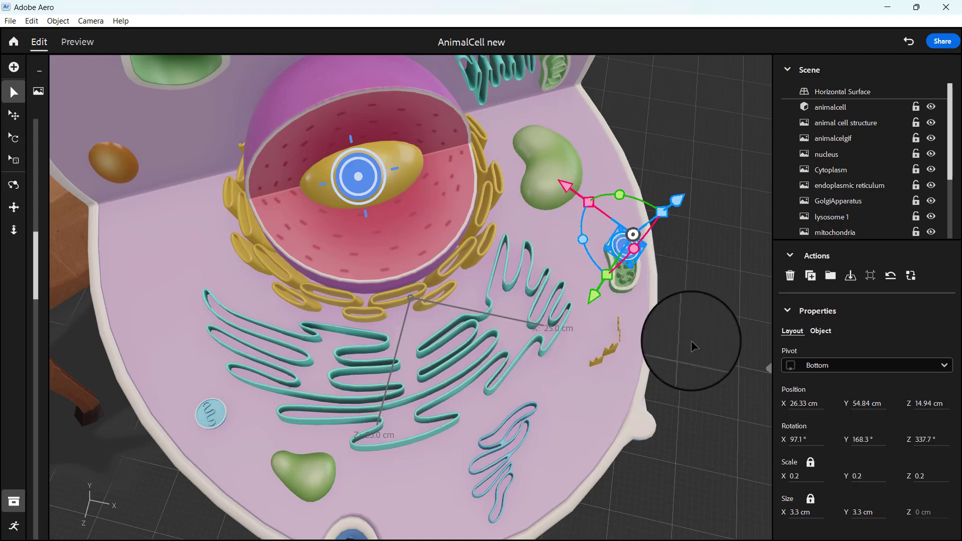
right_drag(692, 341, 612, 344)
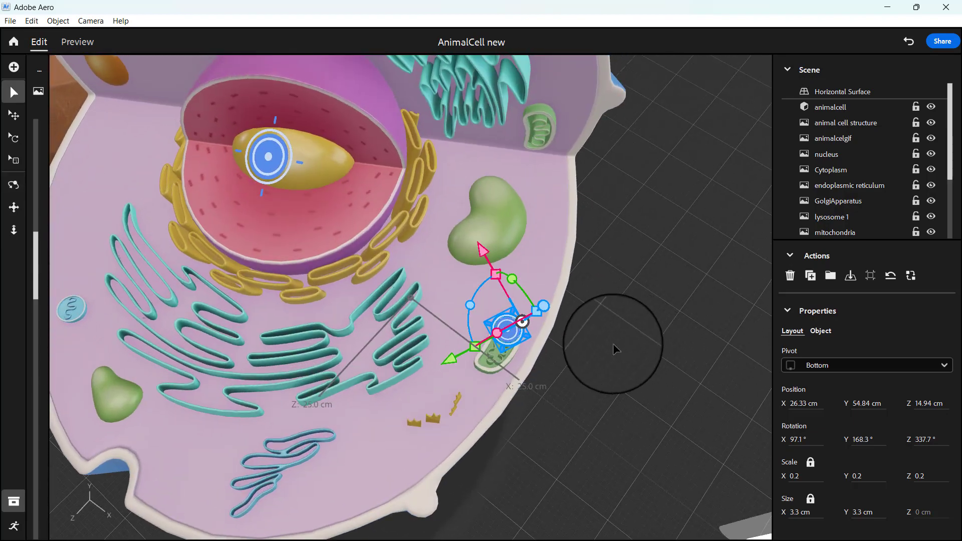
click(609, 345)
Preview the scene to check both hotspots on the cell and return to editing.
click(77, 41)
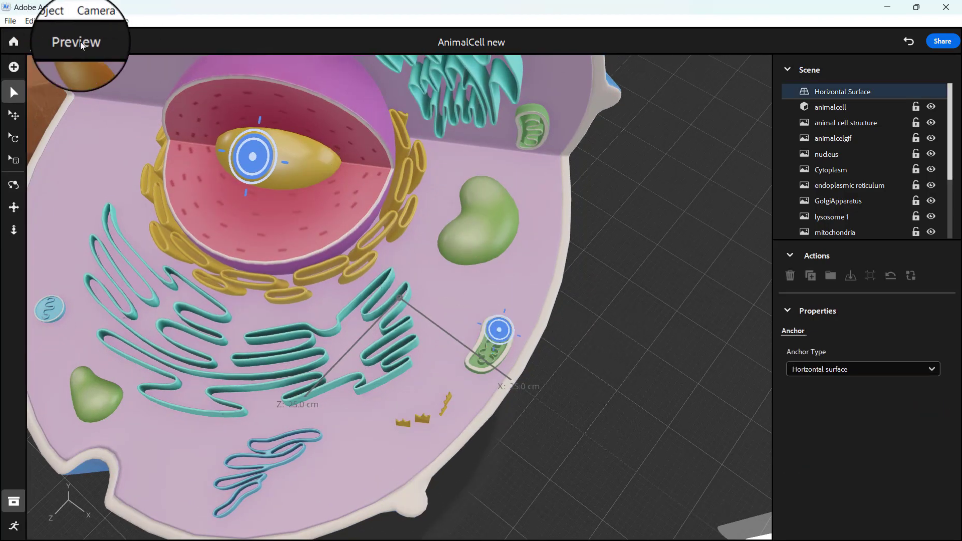
drag(628, 430, 681, 348)
scroll(677, 439, down, 6)
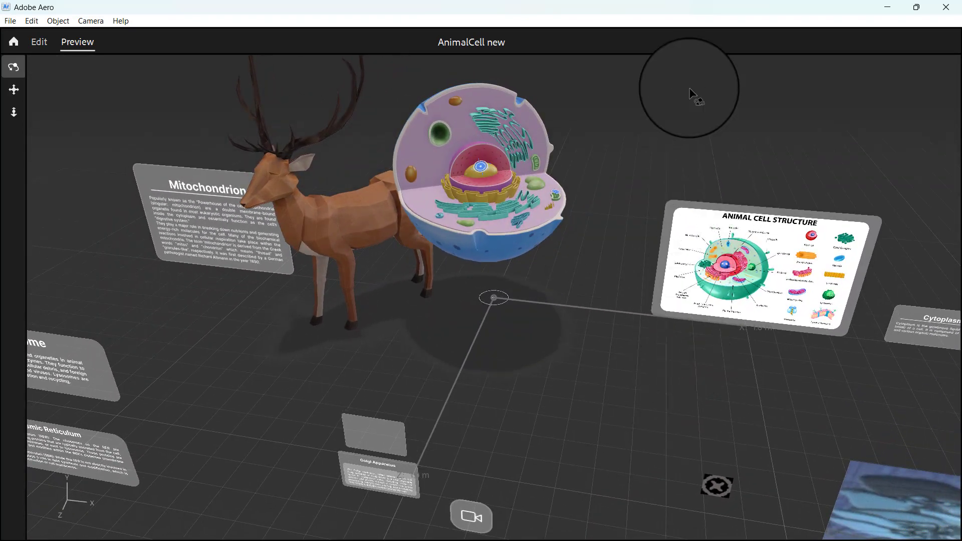
key(Escape)
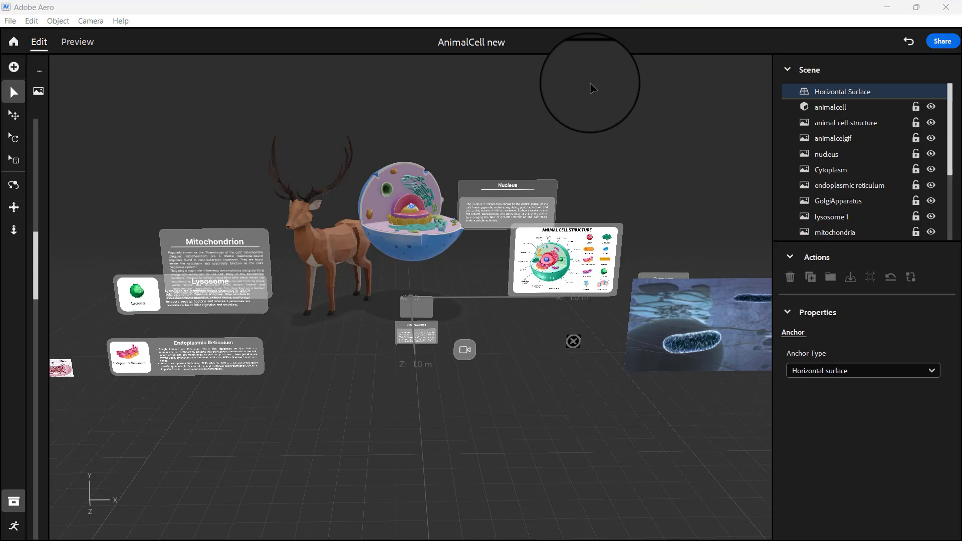
Try rotating the Nucleus panel to about 27.7° around Z, and undo the rotation.
click(512, 197)
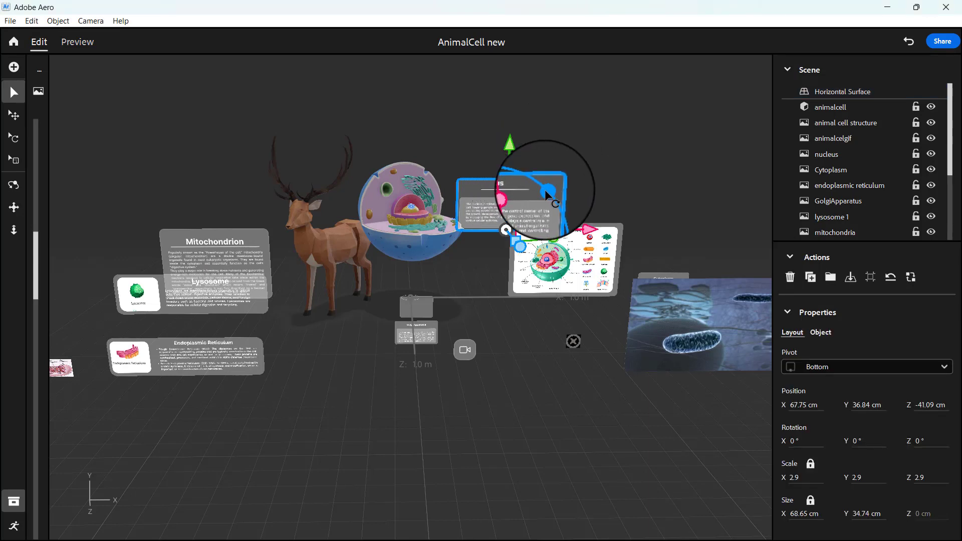
drag(545, 190, 490, 191)
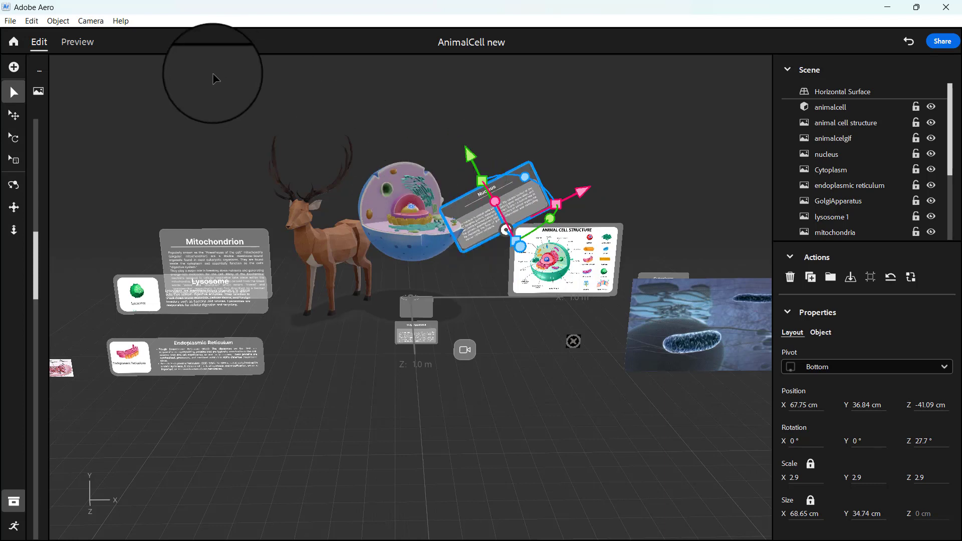
click(31, 21)
click(40, 31)
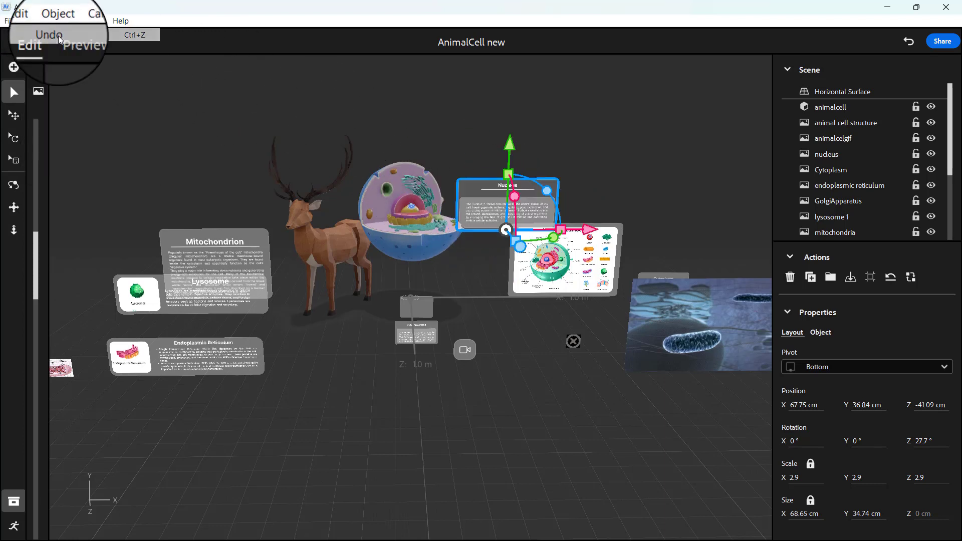
Redo the Nucleus panel's rotation, and undo it again.
click(31, 21)
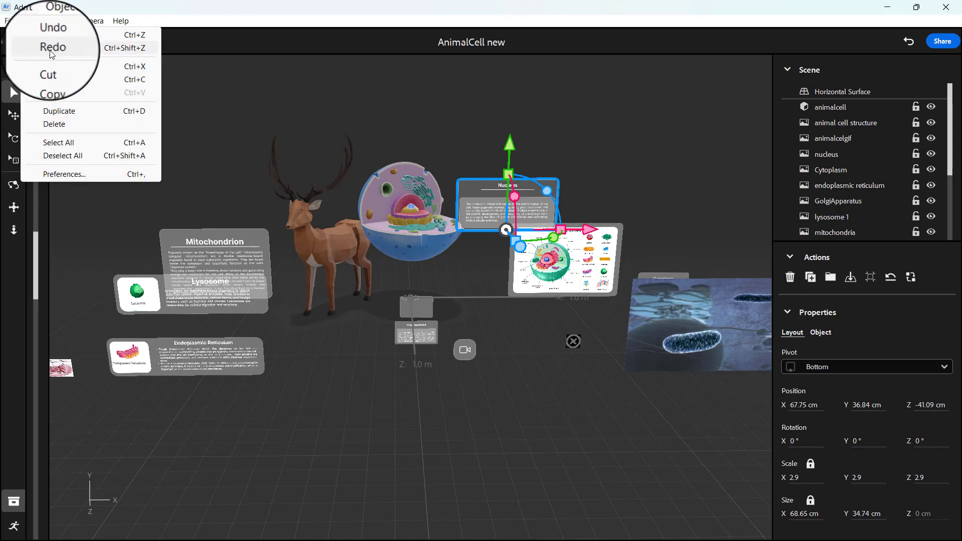
click(50, 50)
click(28, 20)
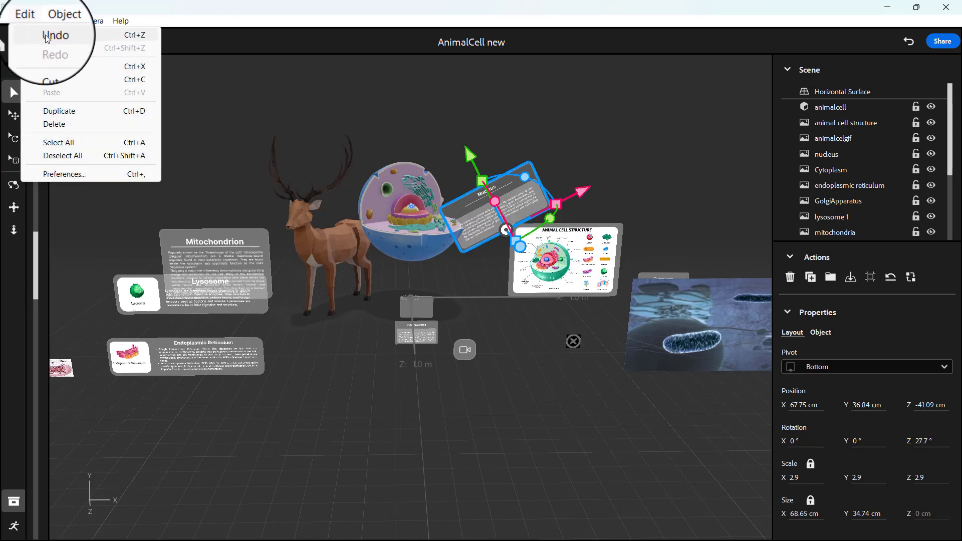
click(45, 37)
Move the Lysosome panel along the depth axis to about Z 124.85 cm, lining it up with the Endoplasmic Reticulum panel.
click(573, 342)
middle_drag(573, 342, 493, 365)
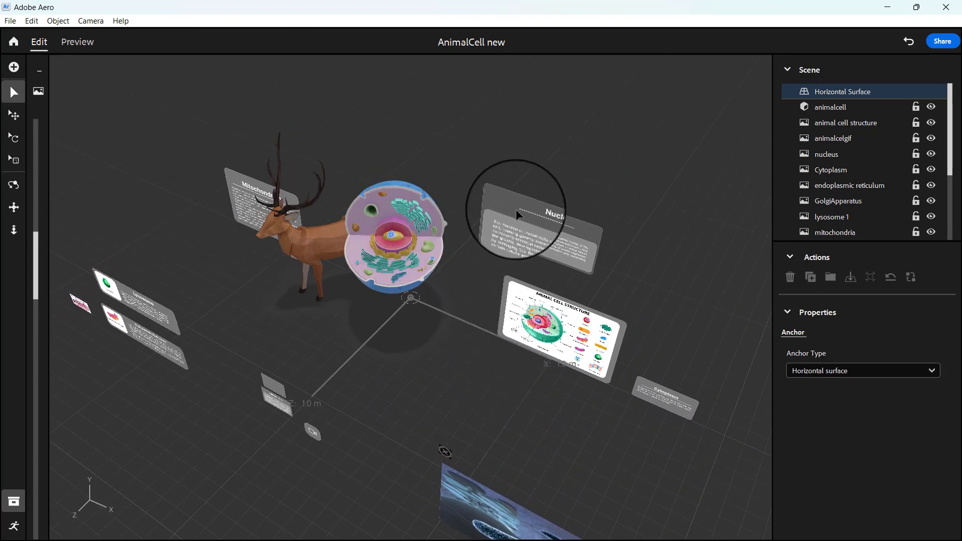
scroll(474, 356, down, 3)
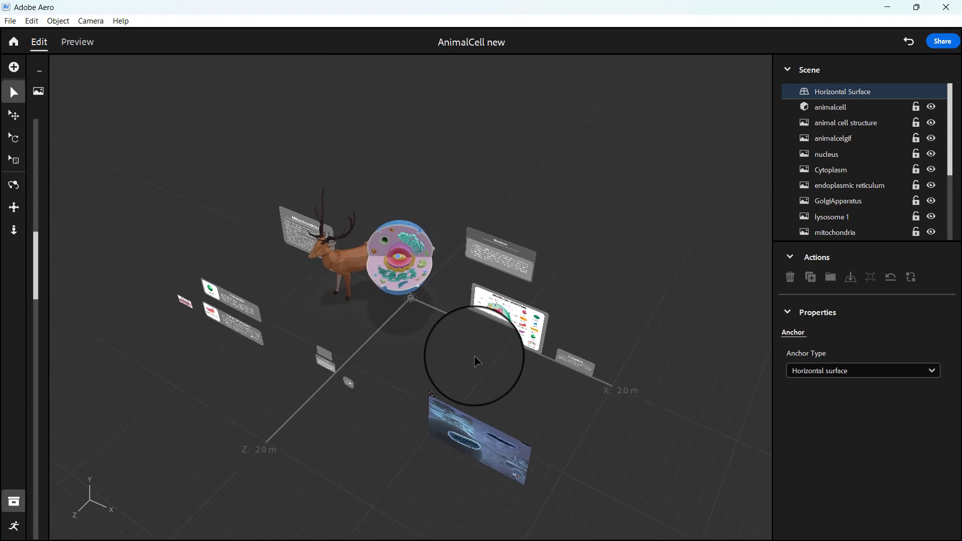
middle_drag(476, 361, 561, 303)
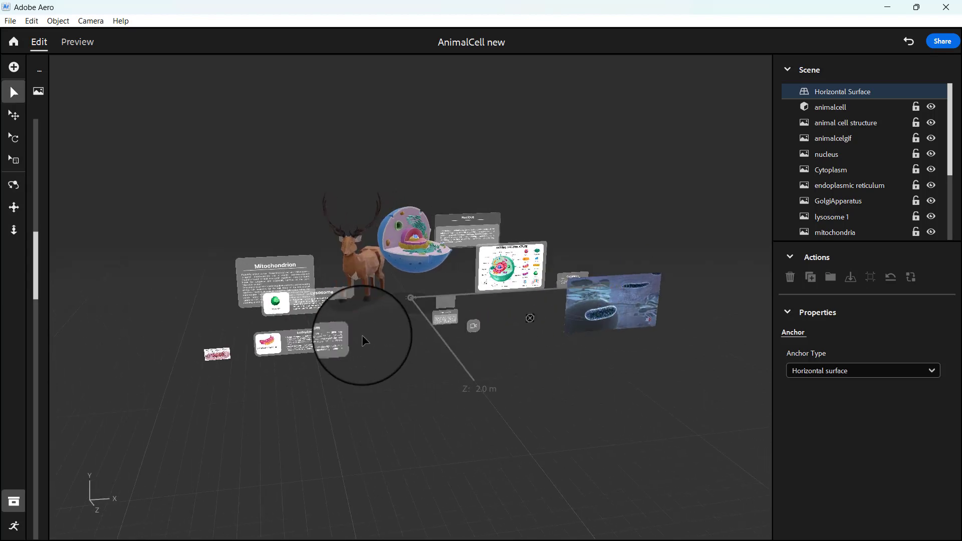
click(331, 302)
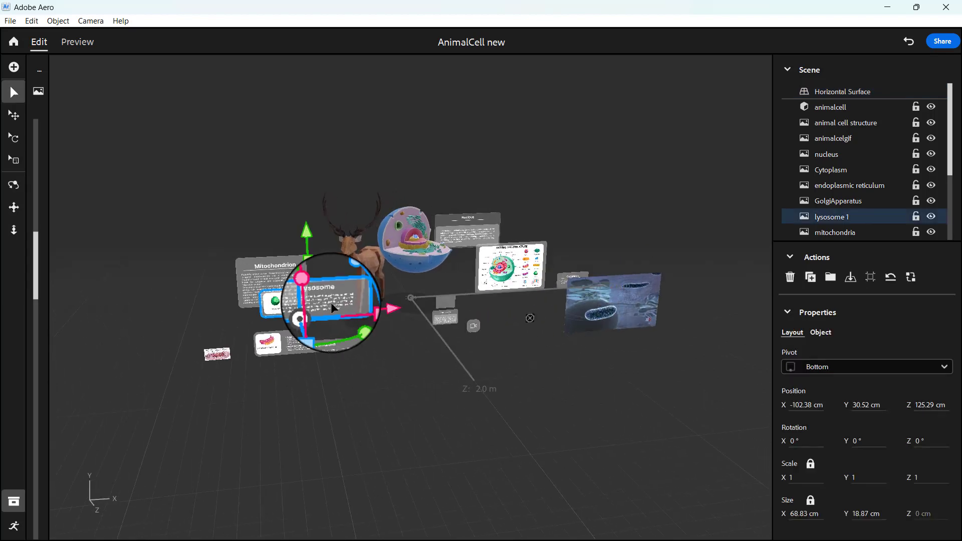
middle_drag(383, 401, 487, 369)
right_drag(509, 375, 438, 383)
scroll(511, 395, up, 5)
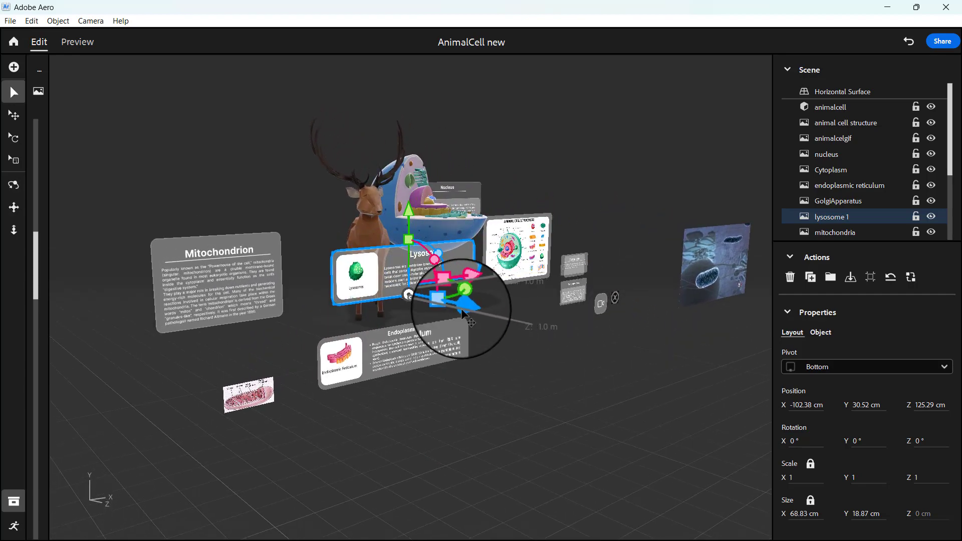
drag(462, 313, 446, 309)
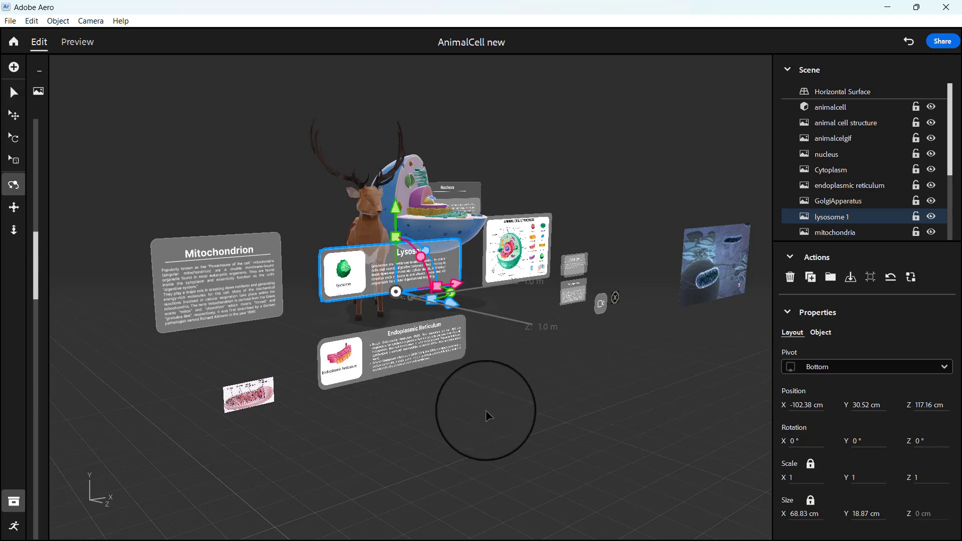
right_drag(488, 416, 299, 478)
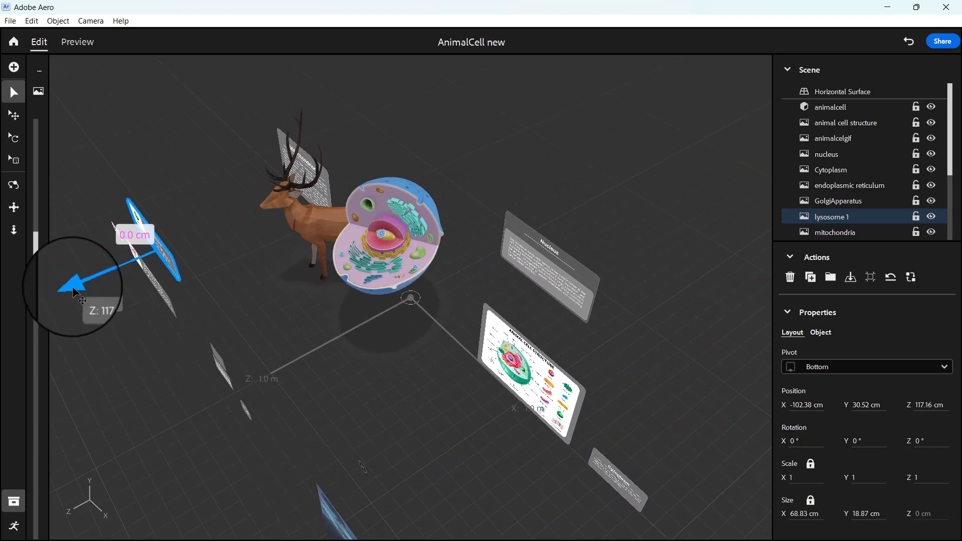
mouse_move(73, 290)
mouse_down()
mouse_move(62, 287)
mouse_move(62, 300)
mouse_up()
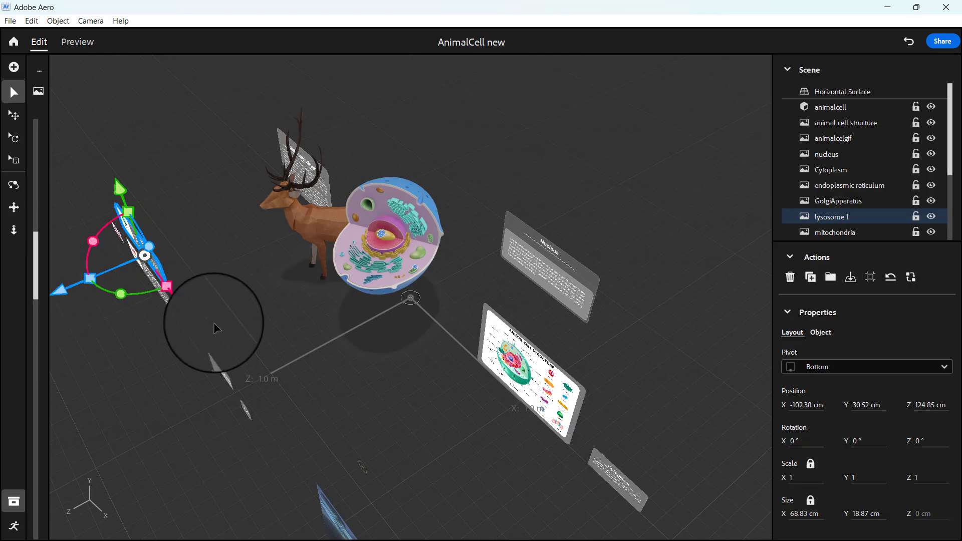
Move the Lysosome panel sideways to about X -107.96 cm, above the Endoplasmic Reticulum panel, and deselect it.
click(215, 327)
right_drag(214, 327, 357, 247)
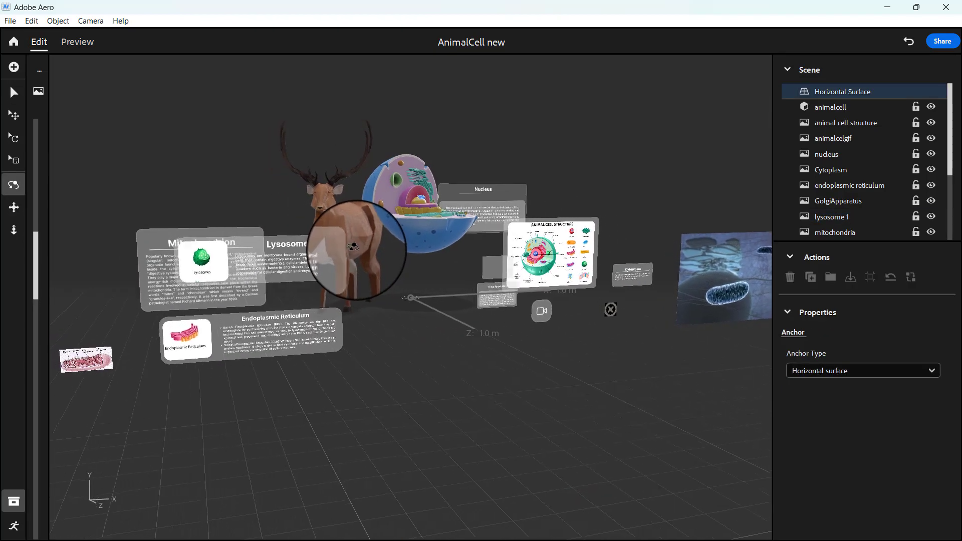
click(254, 254)
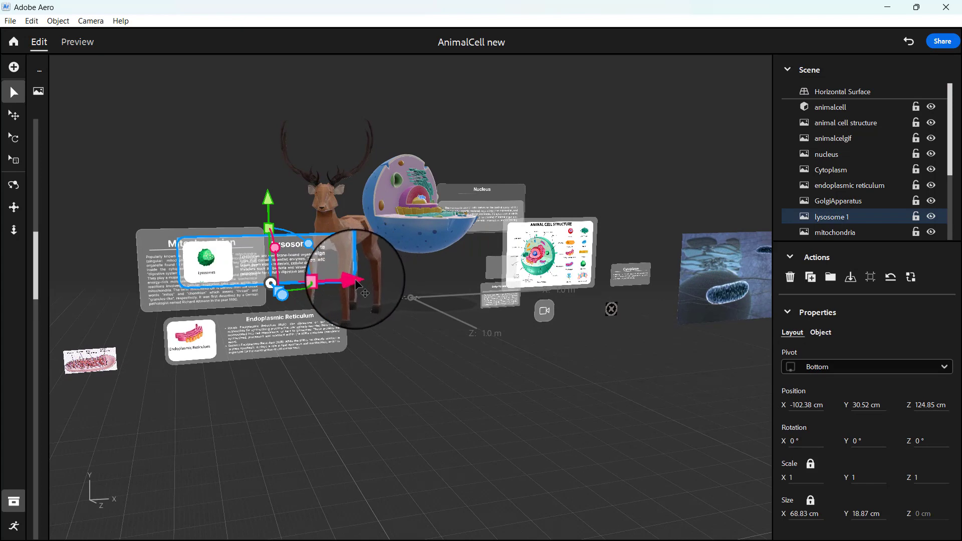
mouse_move(350, 284)
mouse_down()
mouse_move(334, 289)
mouse_move(346, 287)
mouse_up()
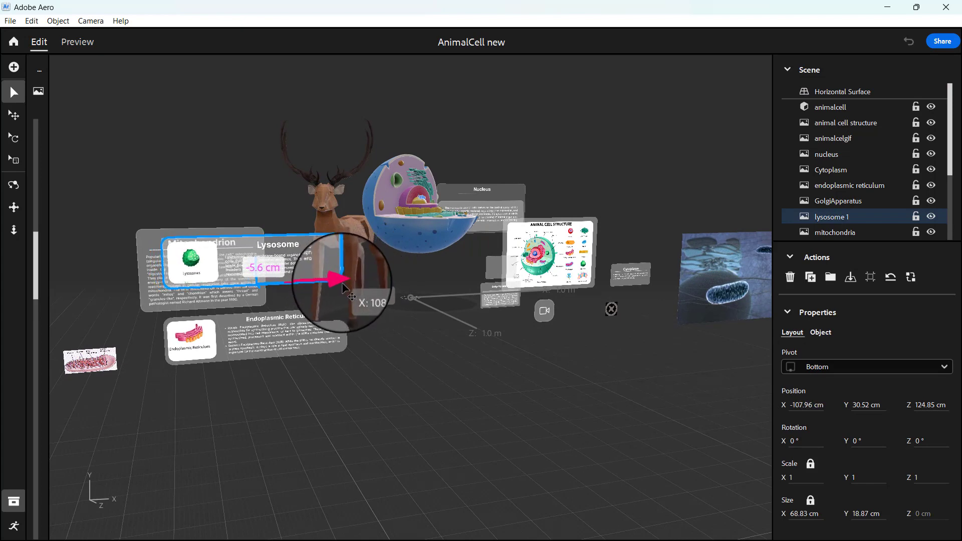
click(376, 361)
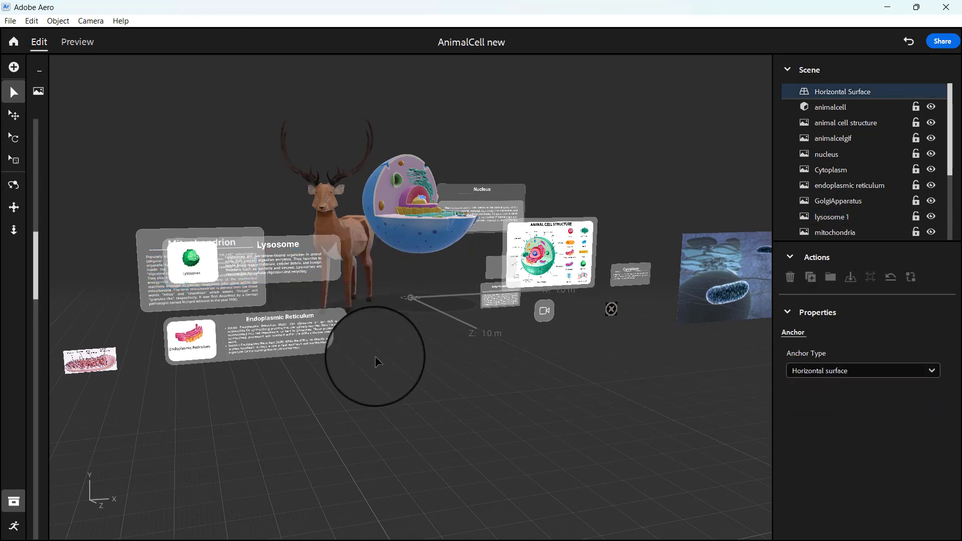
Move the small pink mitochondrion picture along X across the scene to the round X close icon and deselect it.
click(103, 362)
drag(180, 367, 628, 382)
click(545, 409)
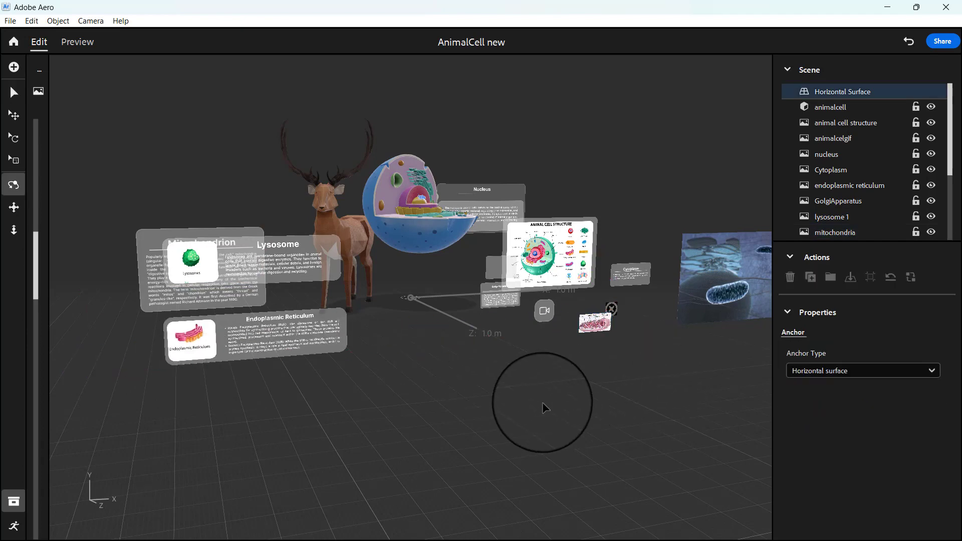
Move the round X close icon to the Endoplasmic Reticulum panel, at about X -81.97, Y 12.06, Z 128.51 cm.
alt+drag(545, 409, 505, 410)
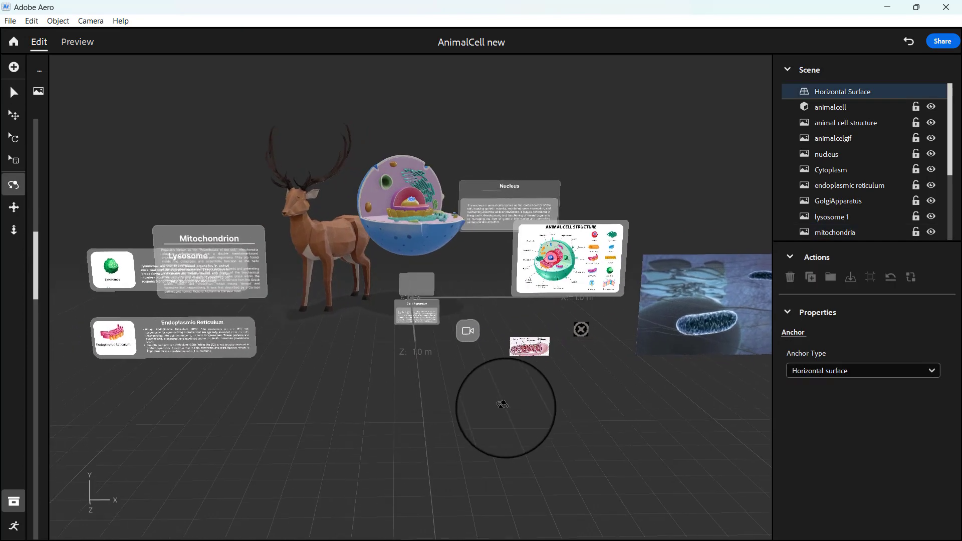
click(585, 326)
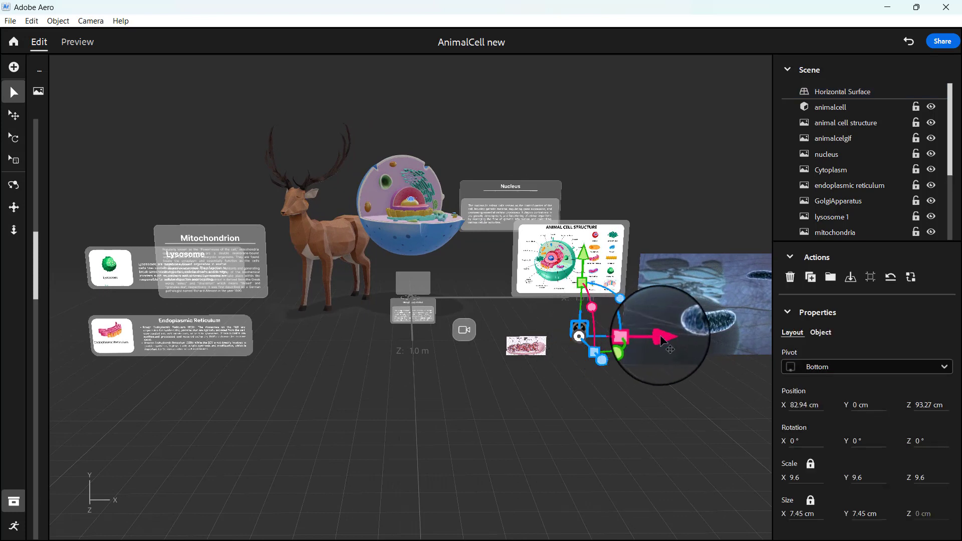
drag(661, 336, 329, 334)
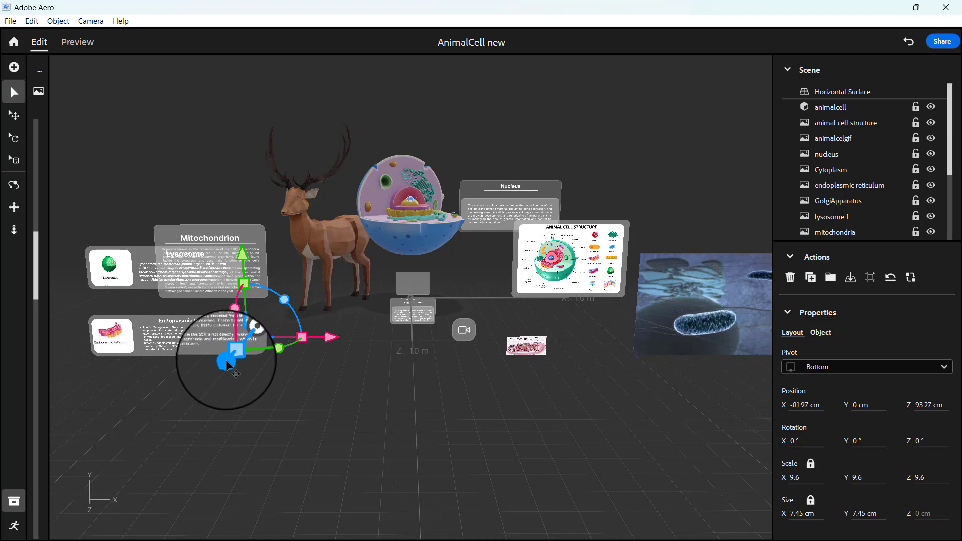
drag(228, 361, 235, 399)
right_drag(373, 423, 498, 437)
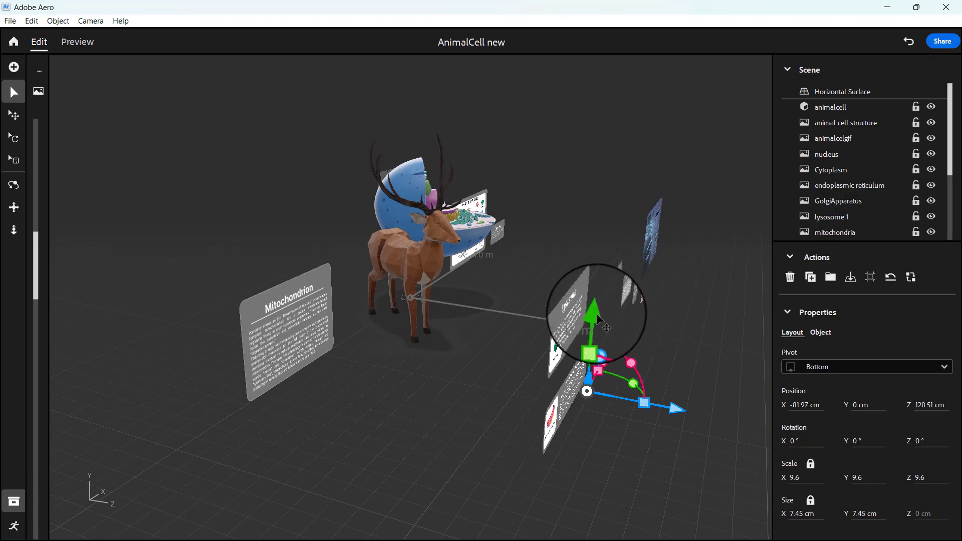
drag(595, 314, 594, 287)
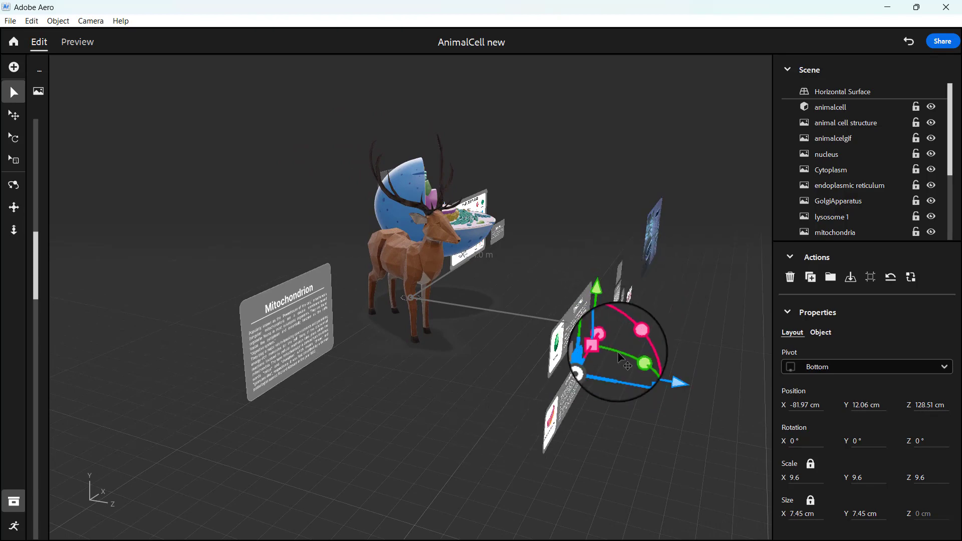
Refine the close icon's position to about X -78, Y 11.84, Z 126.97 cm and shrink it uniformly to scale 3.9.
scroll(618, 351, up, 3)
right_drag(618, 351, 498, 301)
drag(501, 242, 548, 301)
drag(510, 258, 512, 232)
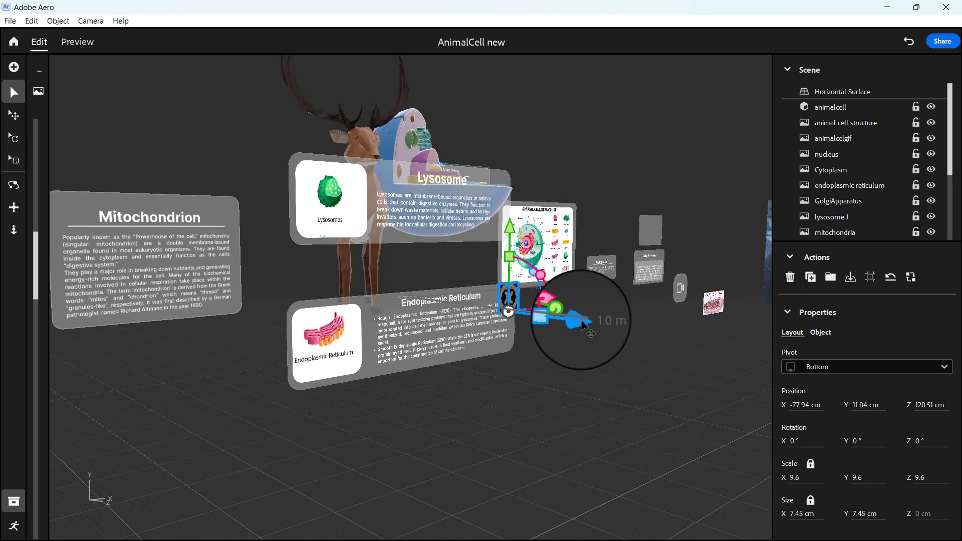
drag(581, 321, 575, 319)
drag(505, 256, 514, 289)
Place the close icon at the Endoplasmic Reticulum panel's upper corner, at about X -75.36, Y 14.77 cm, and deselect it.
right_drag(526, 356, 455, 362)
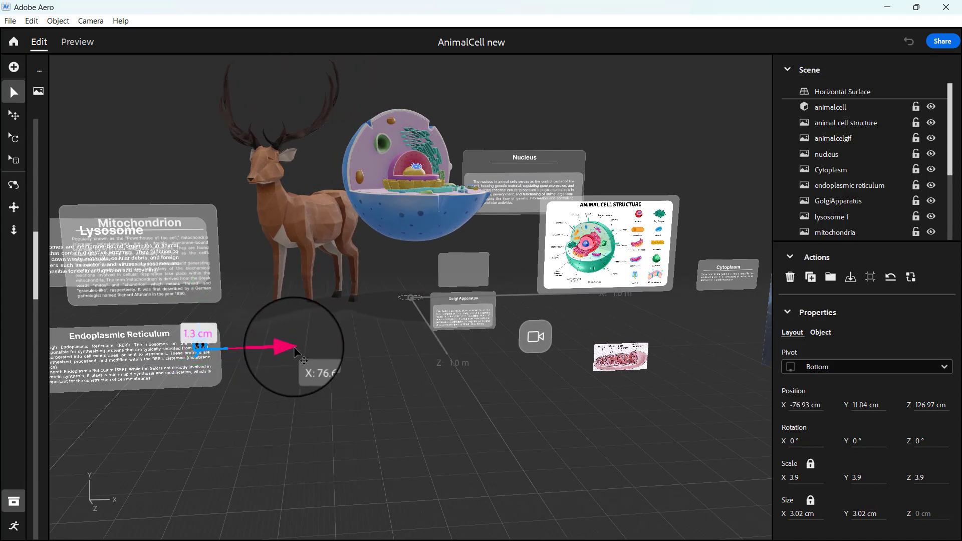
drag(294, 347, 301, 346)
drag(205, 269, 207, 260)
drag(238, 340, 289, 337)
click(333, 394)
Bring the close icon almost flush with the Endoplasmic Reticulum panel's face, at about Z 125.59 cm, and deselect it.
right_drag(333, 394, 444, 387)
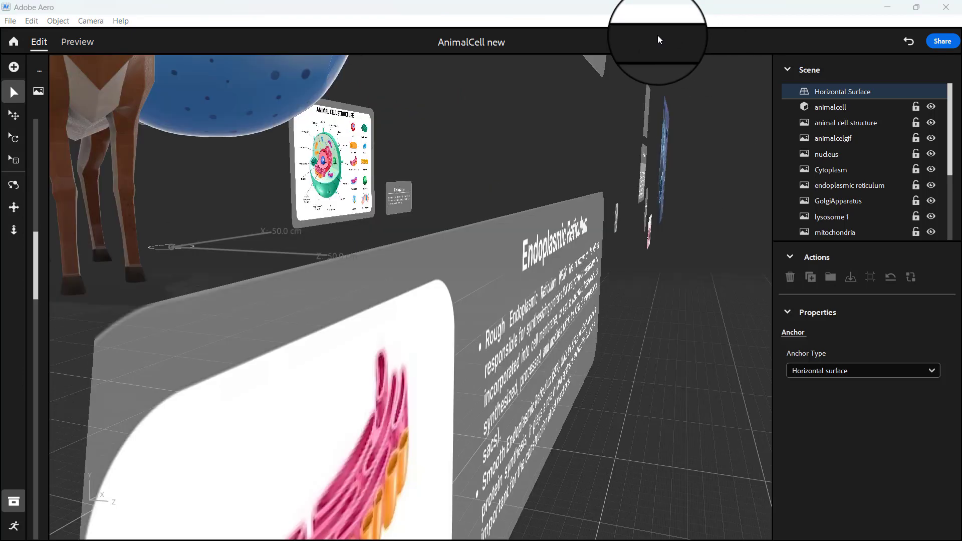
click(618, 219)
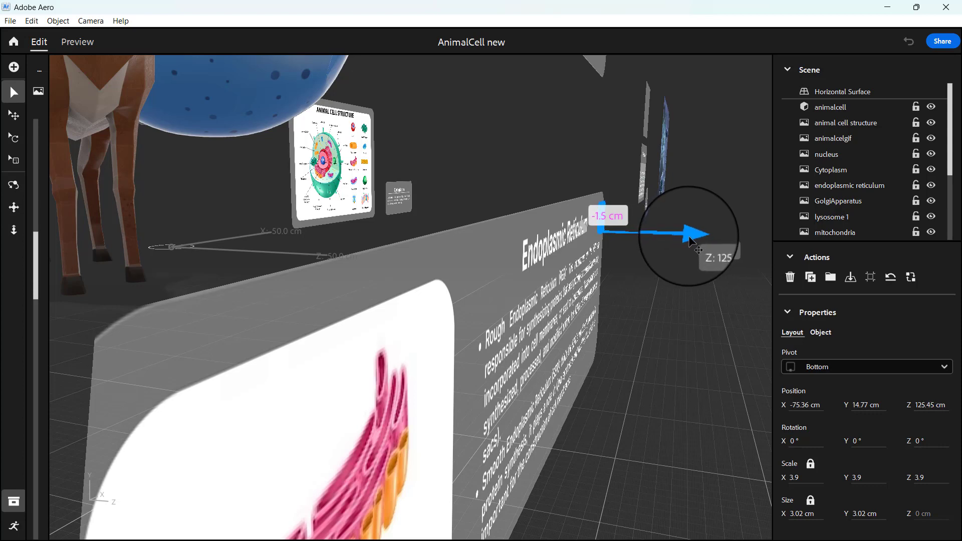
drag(689, 237, 691, 237)
click(650, 323)
Select the close icon at the corner of the Endoplasmic Reticulum panel.
right_drag(650, 324, 596, 321)
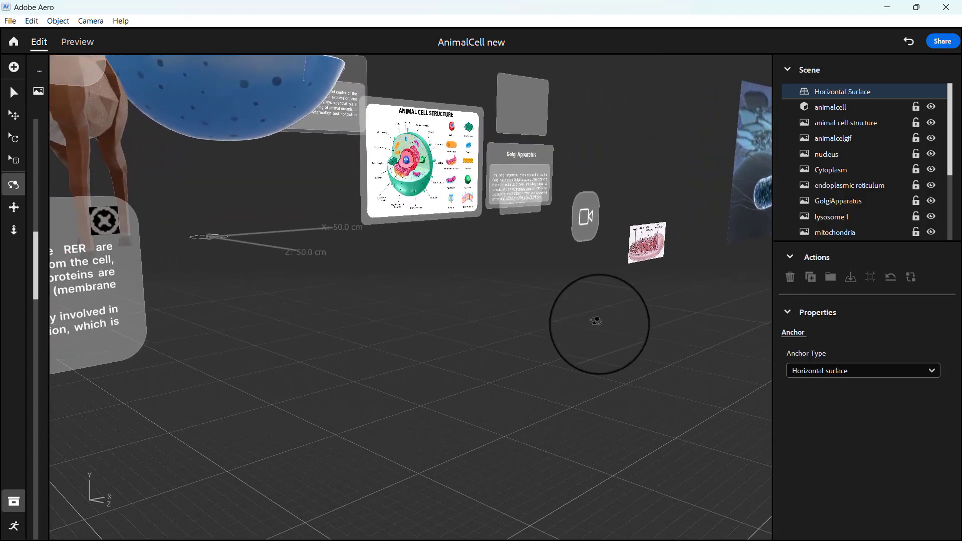
right_drag(444, 363, 444, 363)
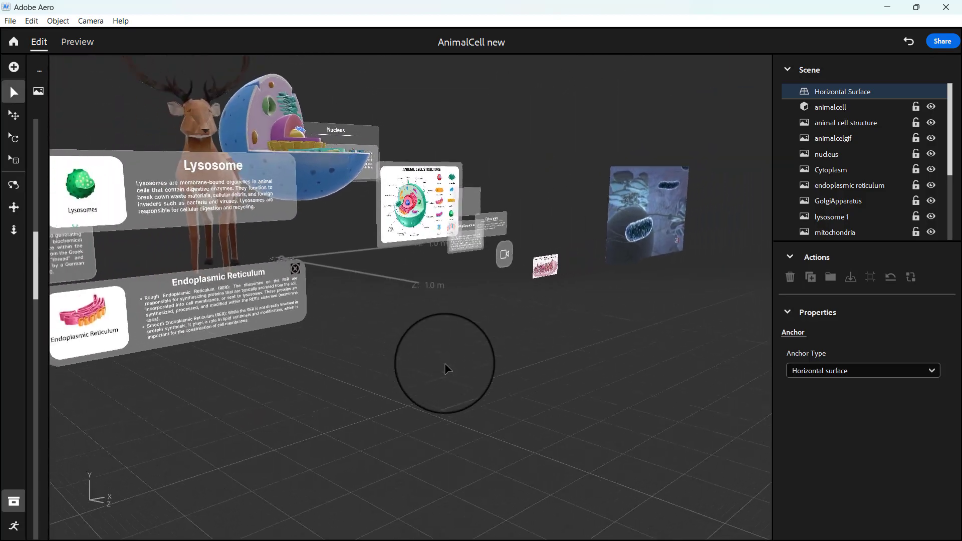
click(296, 270)
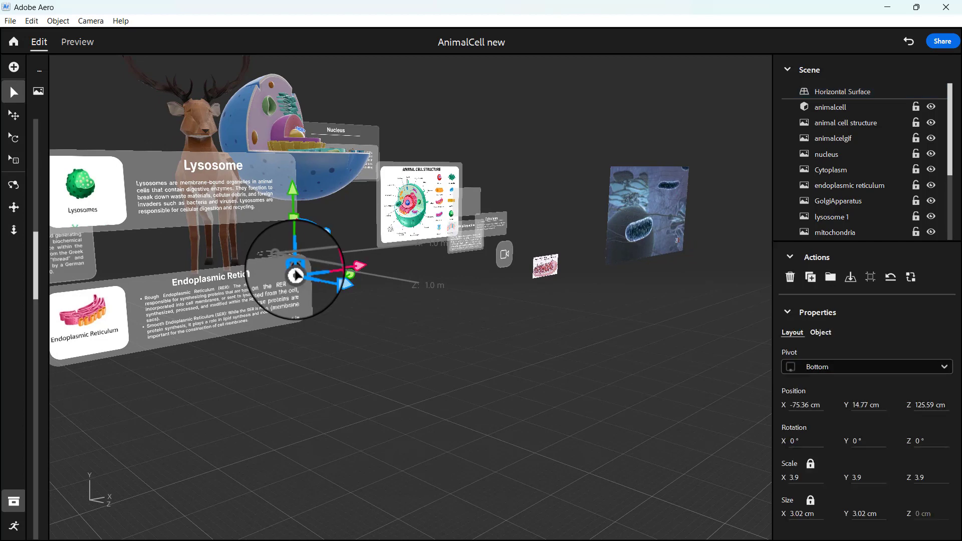